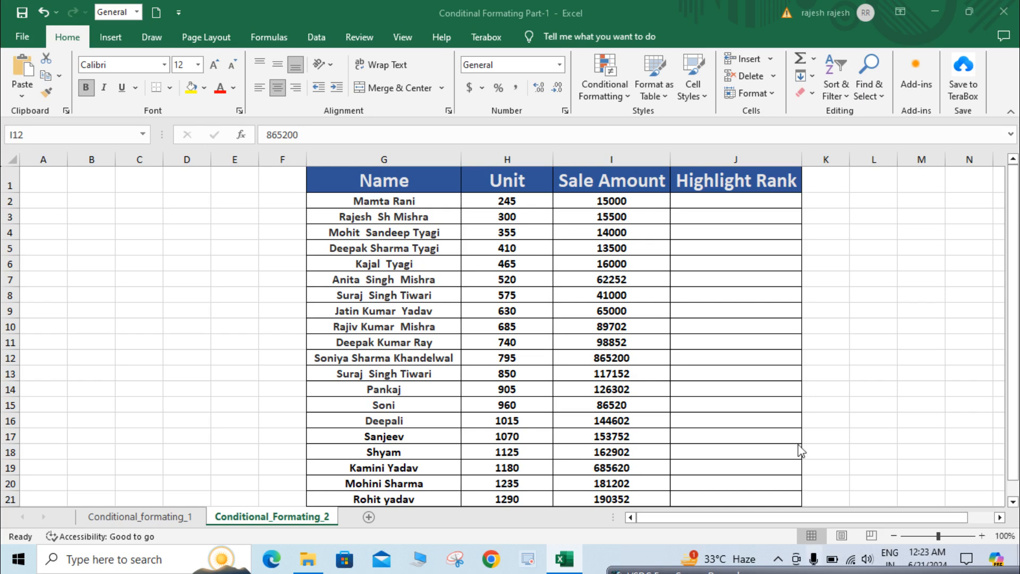
left_click(617, 94)
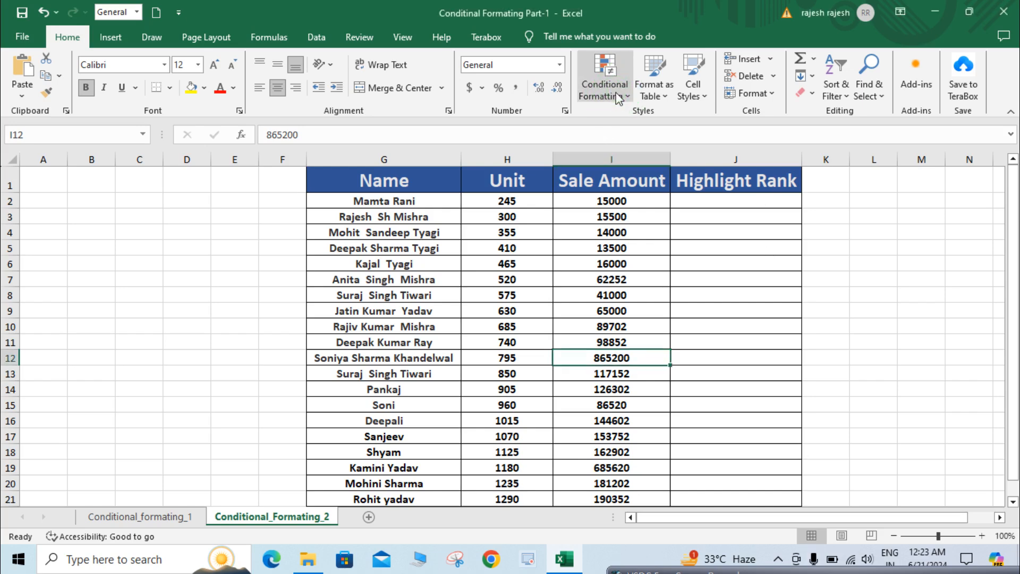
left_click(619, 96)
mouse_move(651, 122)
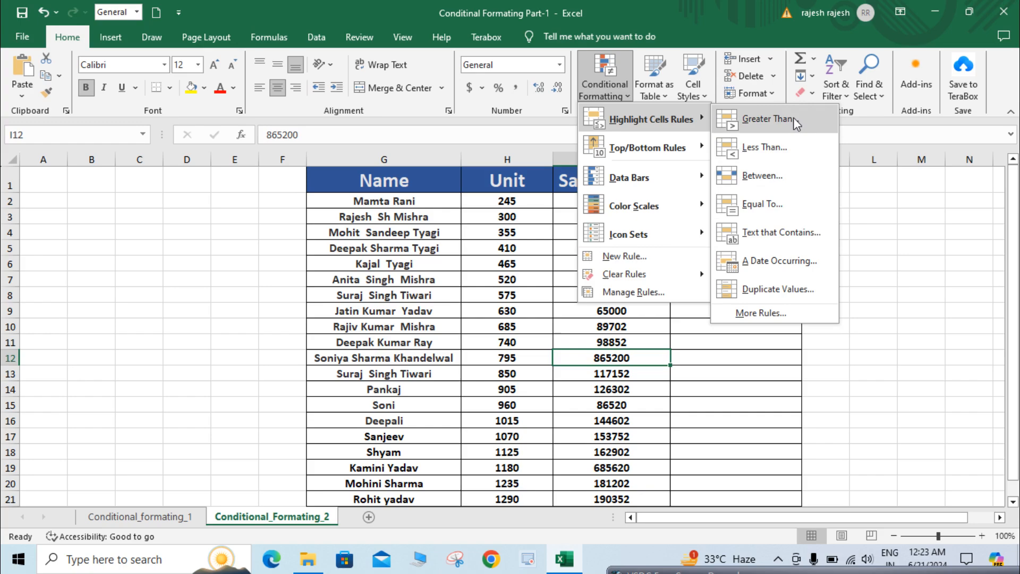
mouse_move(659, 154)
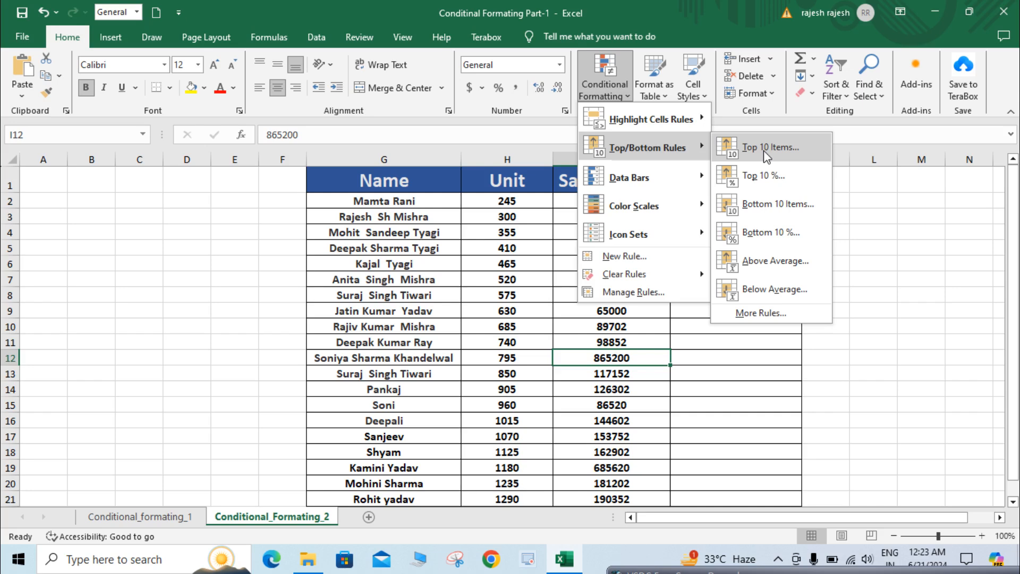
left_click(574, 189)
Start a Top 10 Items conditional formatting rule on the Sale Amount values I2:I21, leaving out the figure in I22
left_click(609, 198)
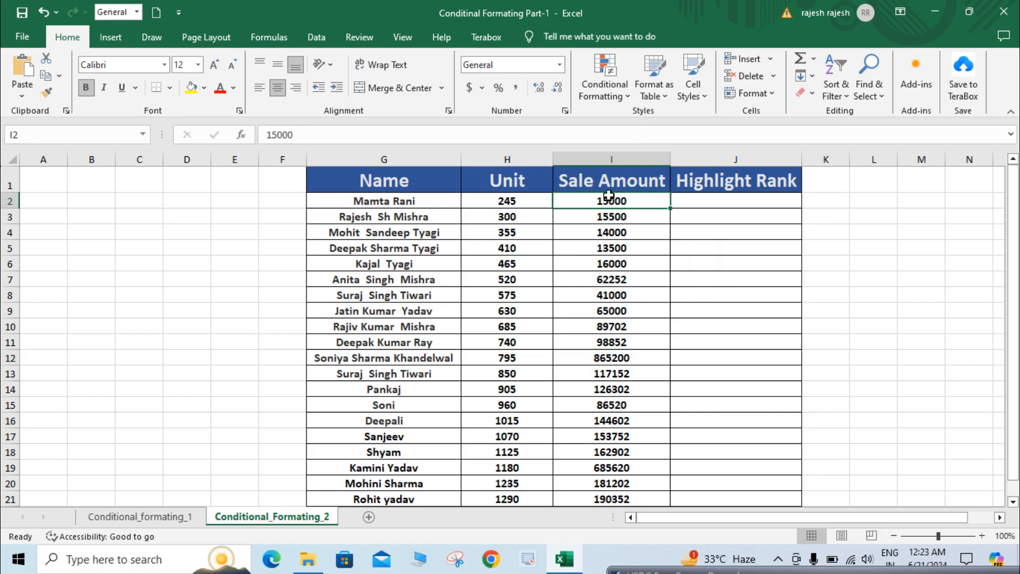
key("ctrl+shift+Down")
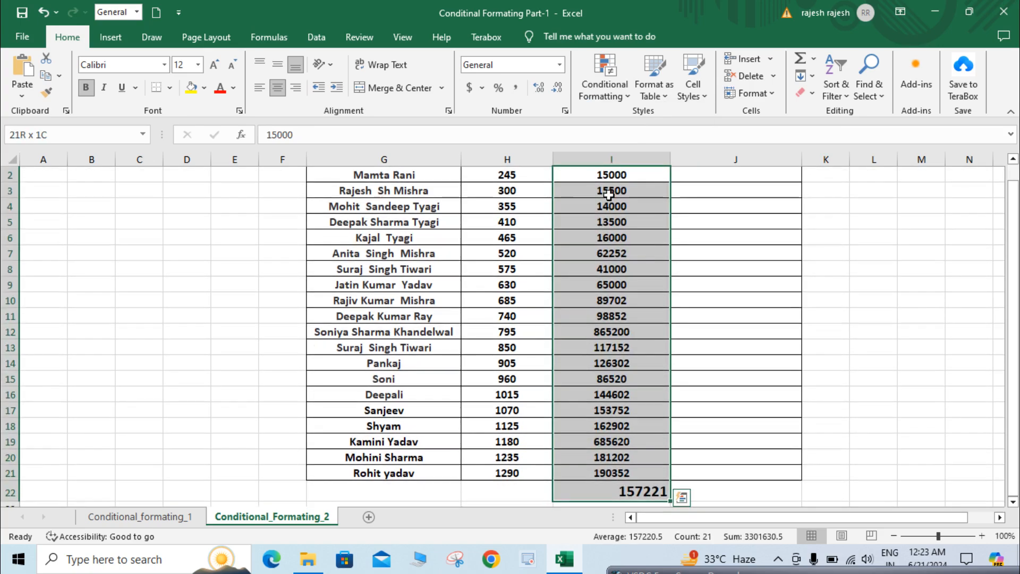
key("shift+Up")
scroll(610, 195, "up", 1)
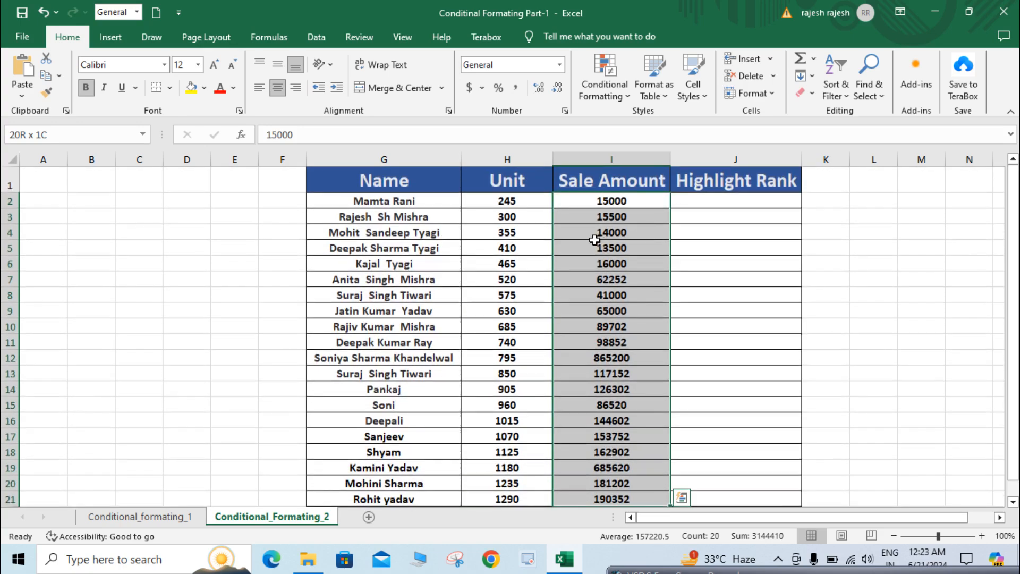
left_click(622, 98)
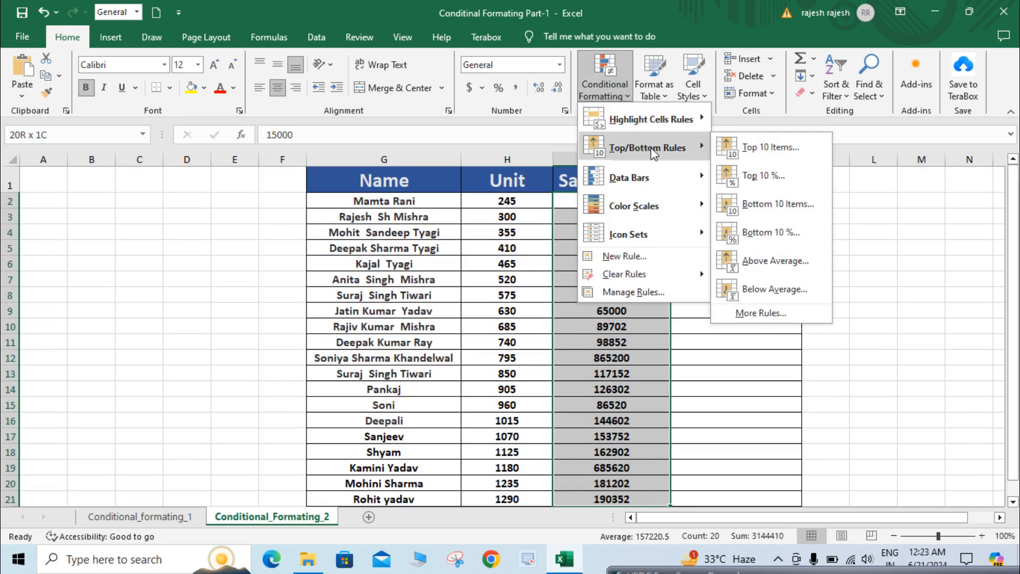
left_click(786, 157)
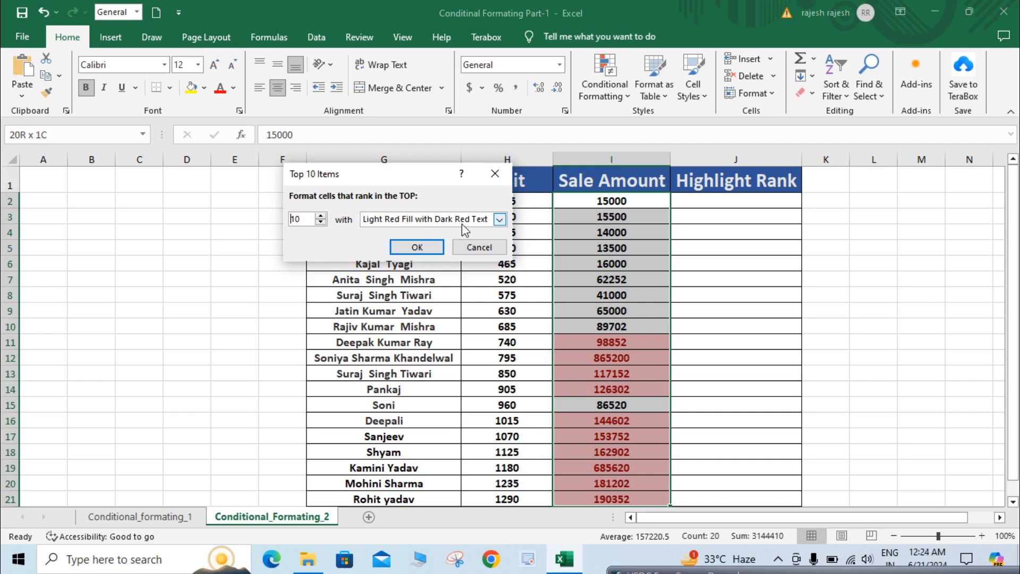
Set the Top 10 Items rule to format only the top 3 values
left_click(309, 220)
key("BackSpace")
key("BackSpace")
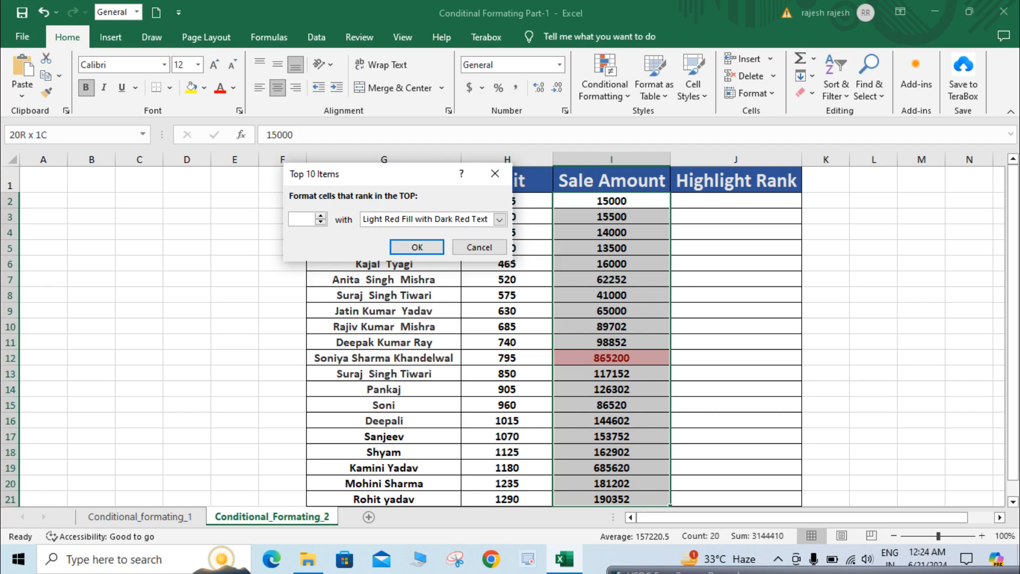
type("5")
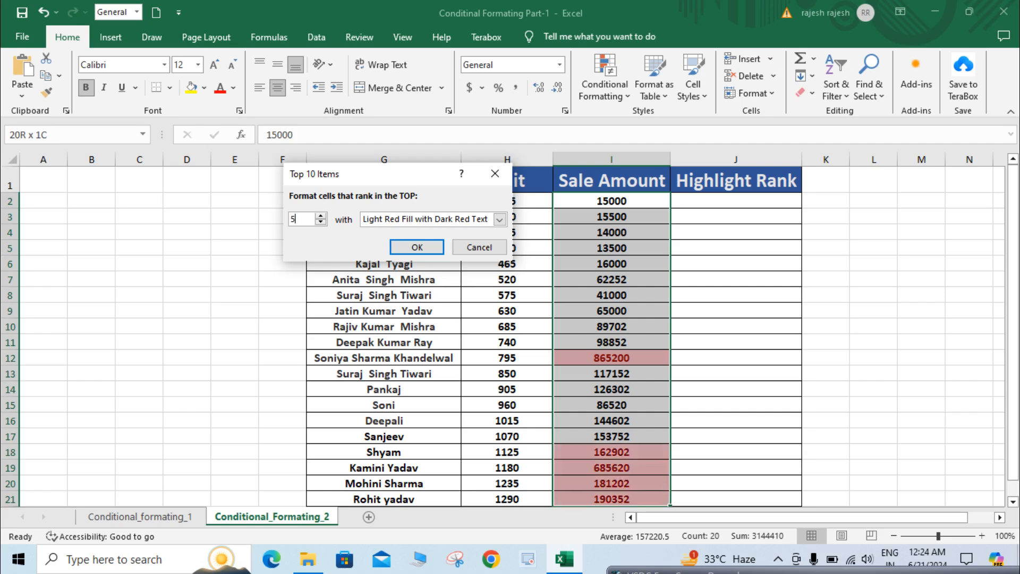
key("BackSpace")
type("3")
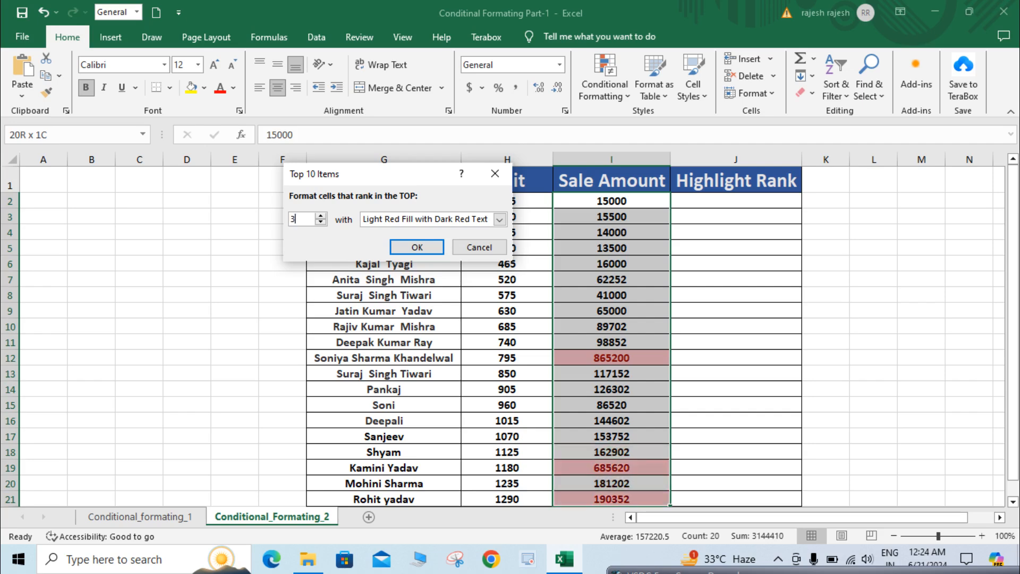
Give the top 3 rule a custom format with a bold, standard green font and apply it
left_click(500, 220)
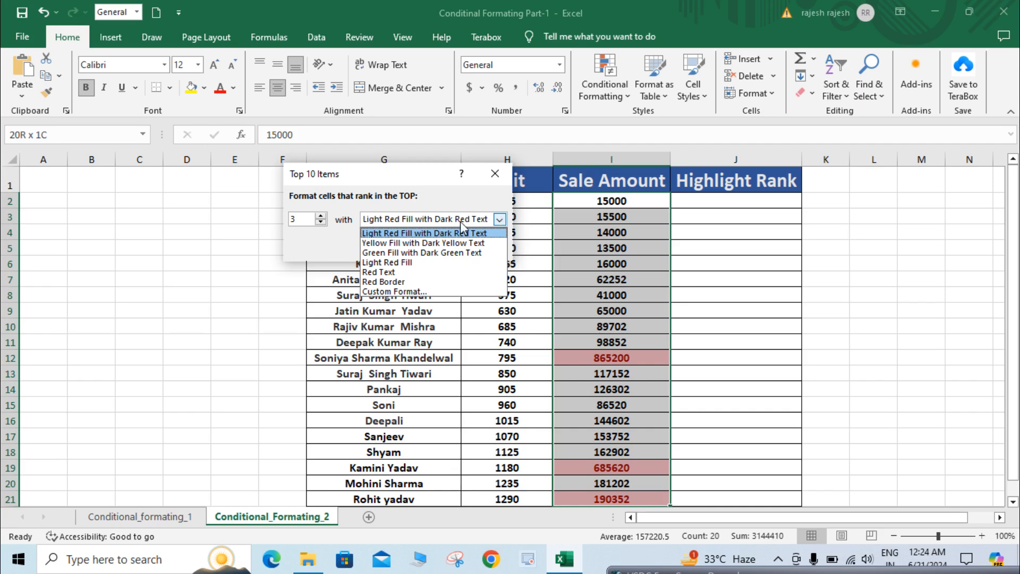
left_click(416, 292)
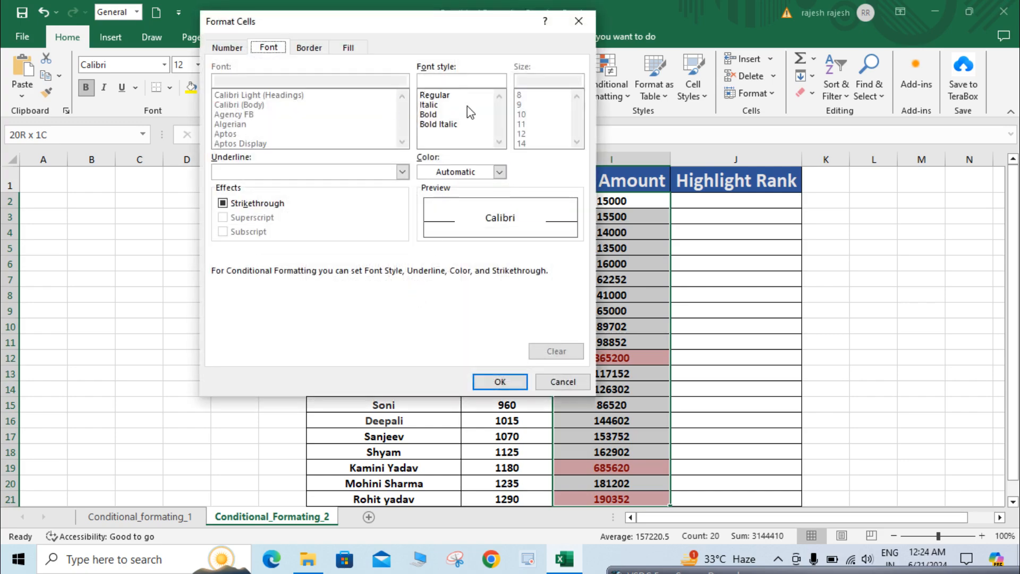
left_click(500, 172)
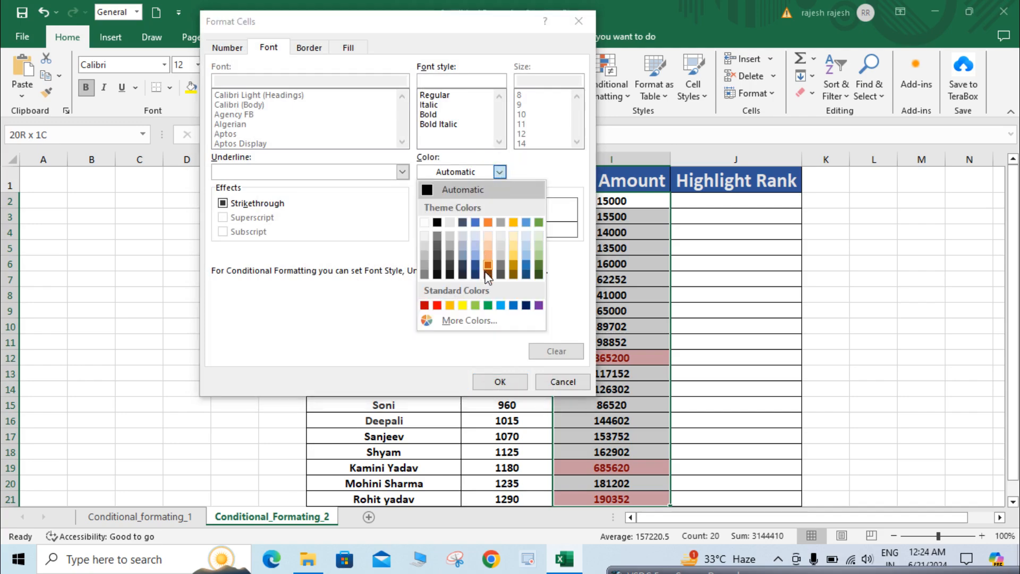
left_click(488, 305)
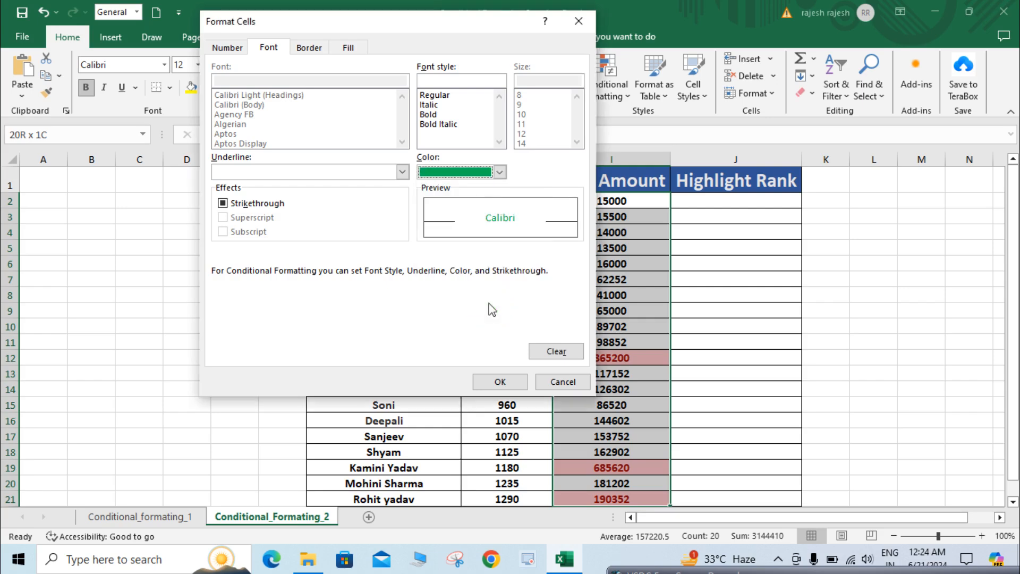
left_click(439, 114)
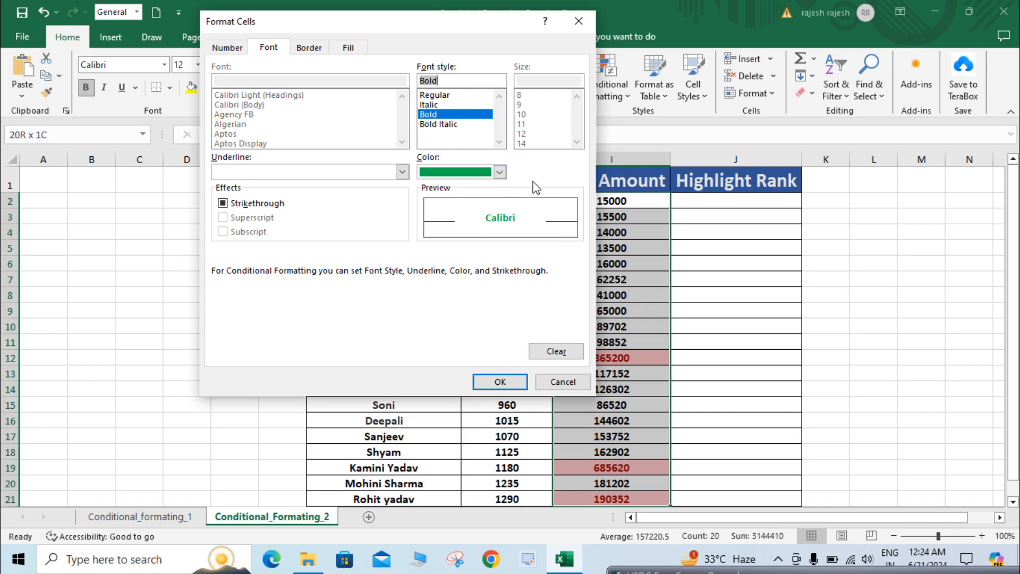
left_click(500, 172)
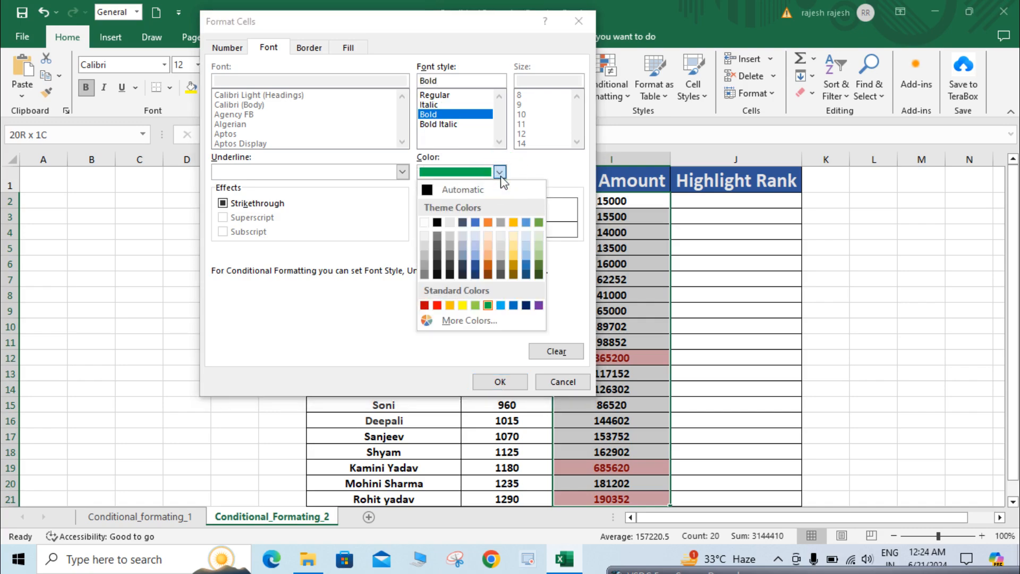
left_click(499, 172)
left_click(500, 382)
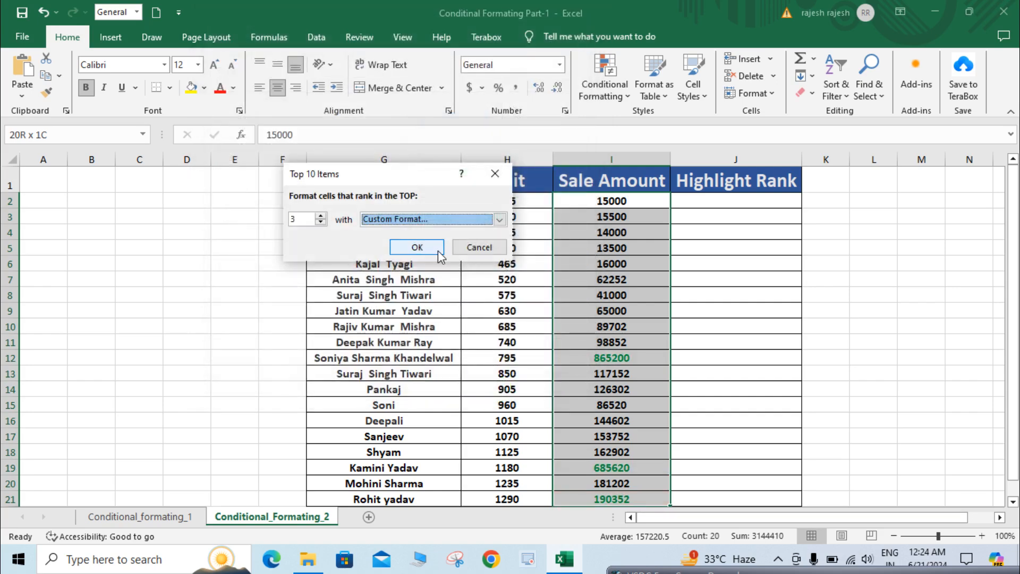
left_click(425, 248)
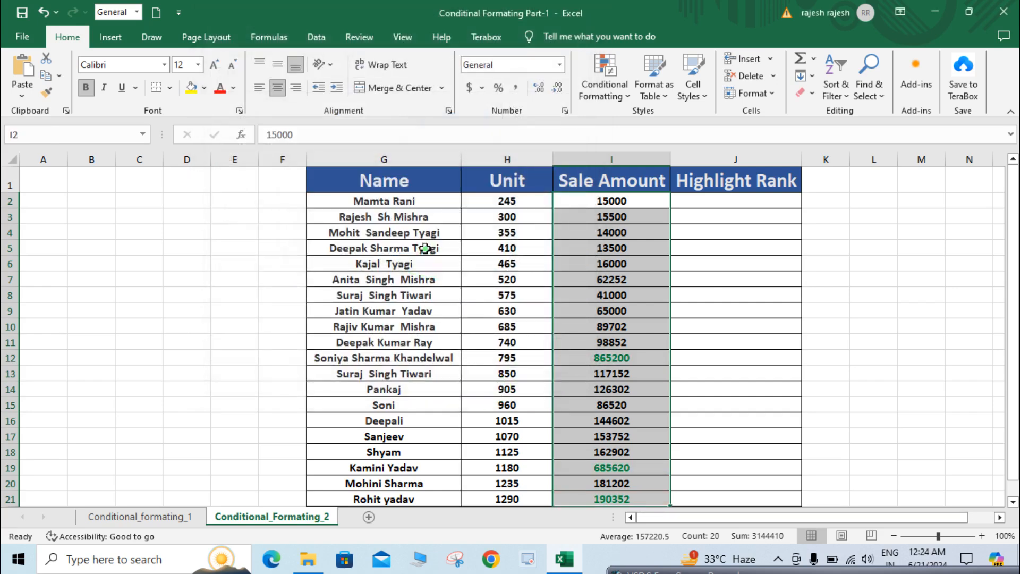
Examine which cells in the Sale Amount column the top 3 rule has formatted
left_click(585, 372)
left_click(623, 359)
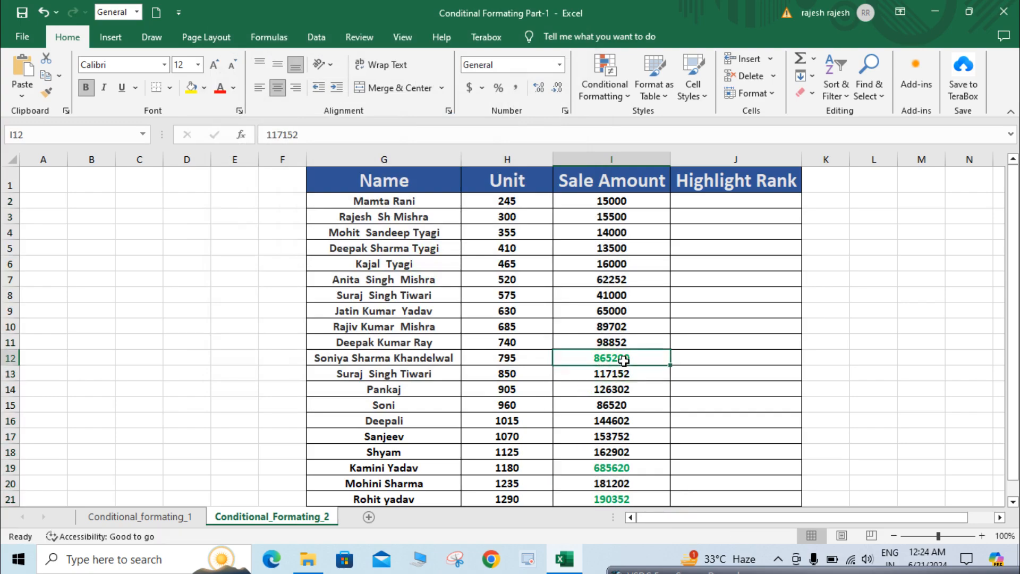
left_click(620, 469)
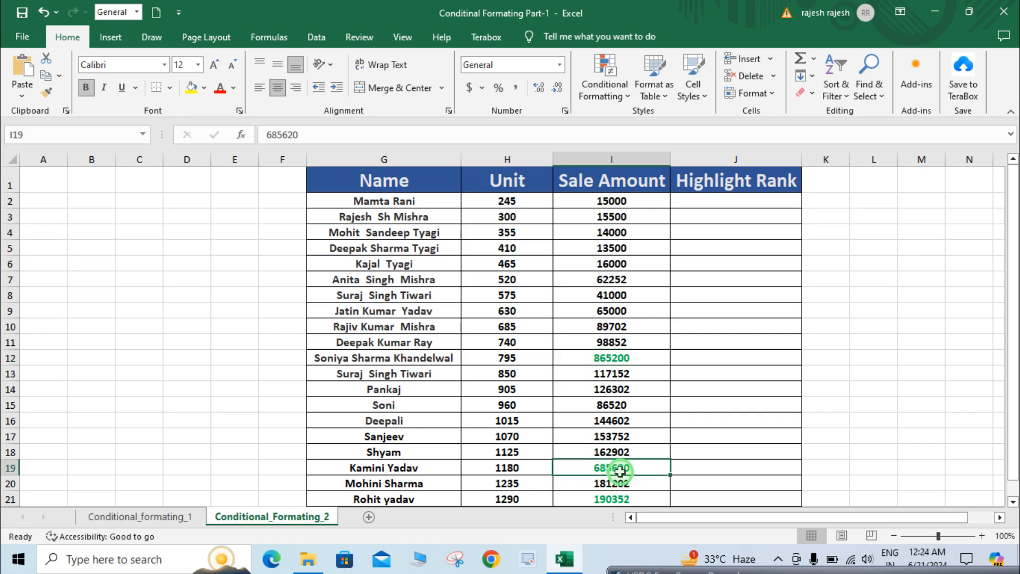
scroll(620, 471, "down", 1)
double_click(620, 472)
left_click(633, 438)
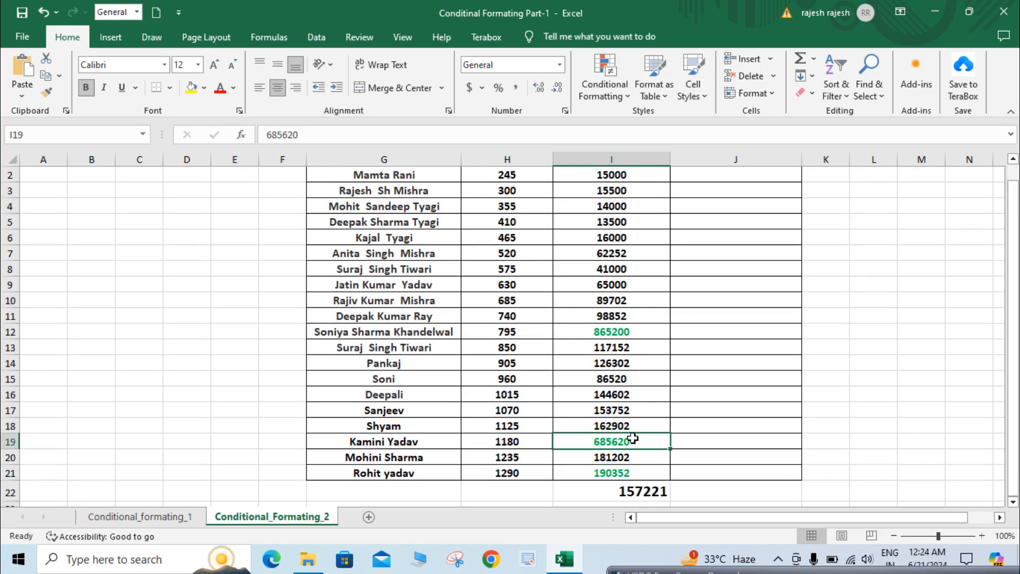
scroll(633, 438, "up", 1)
Clear the conditional formatting rules from the Sale Amount cells I2:I21
left_click(638, 200)
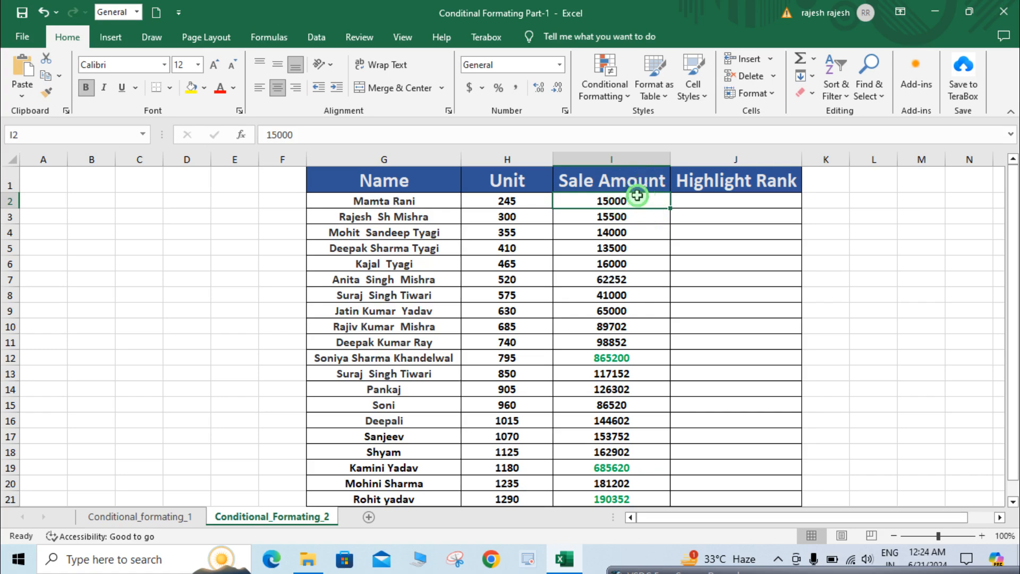
key("ctrl+shift+Down")
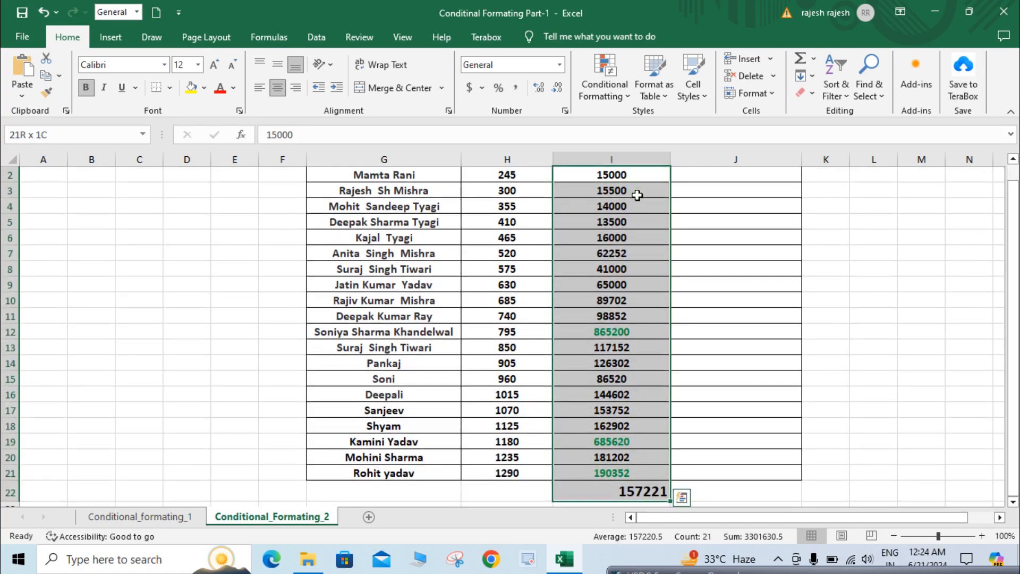
key("shift+Up")
scroll(637, 195, "up", 1)
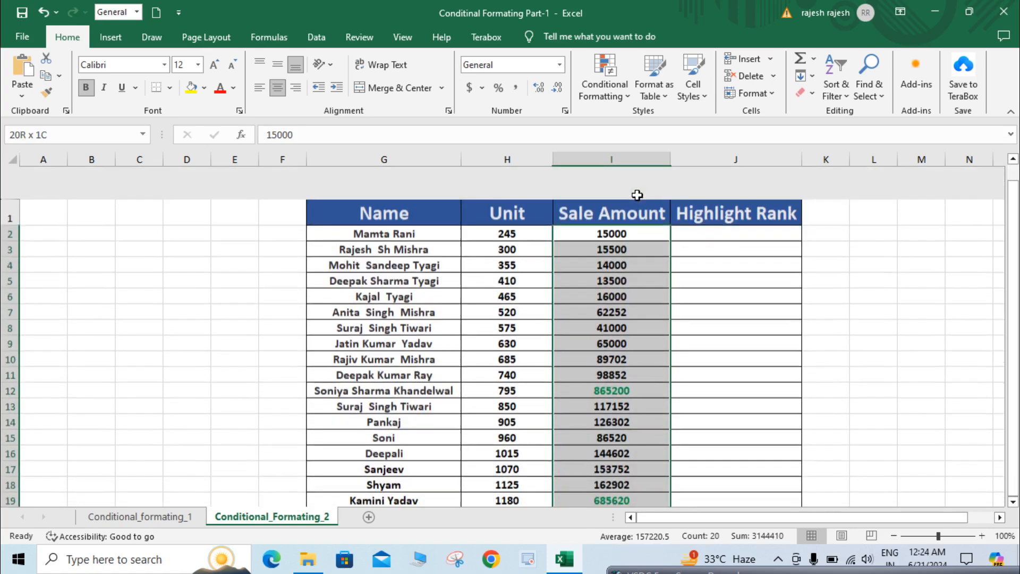
left_click(618, 91)
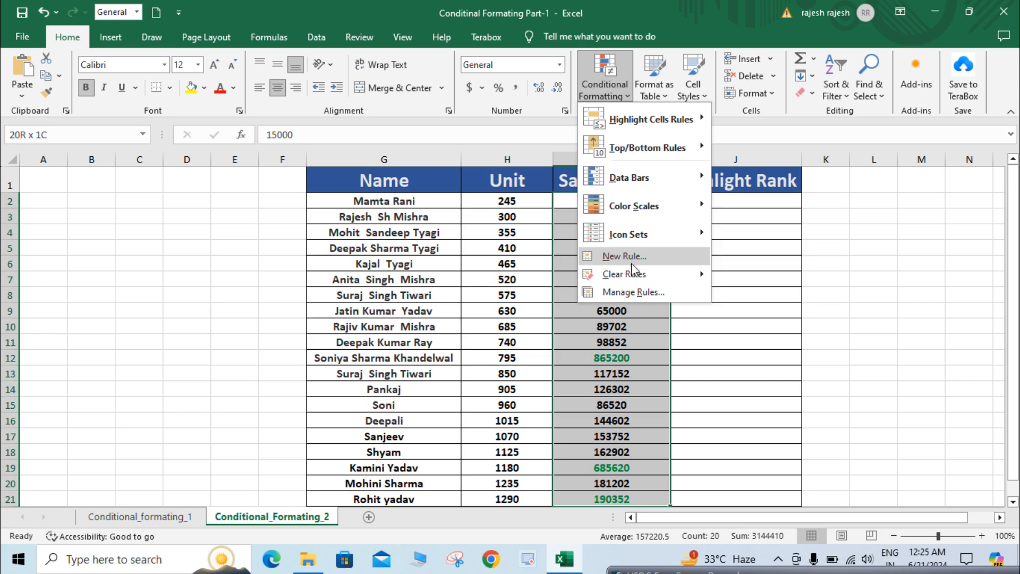
mouse_move(636, 278)
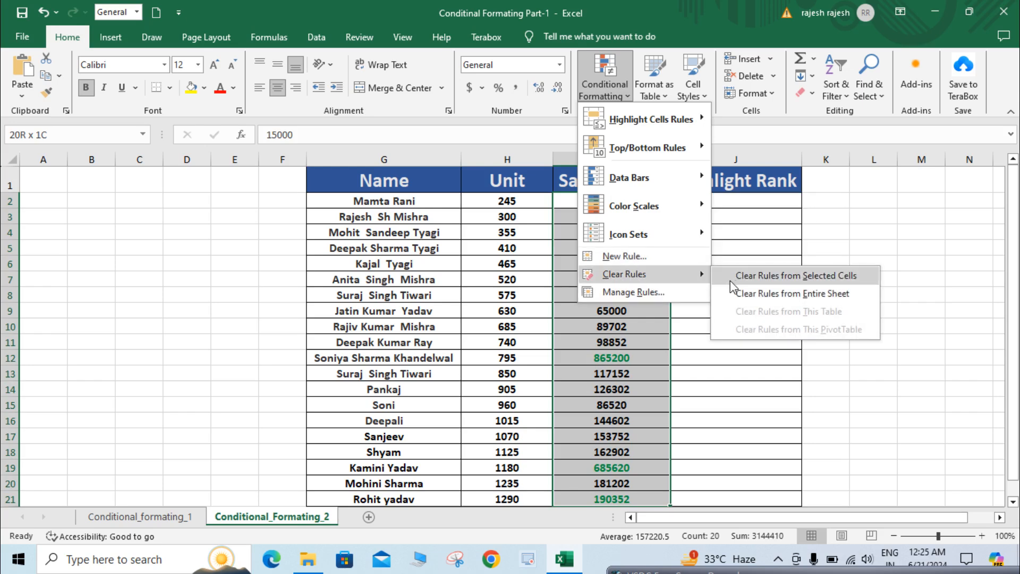
left_click(820, 279)
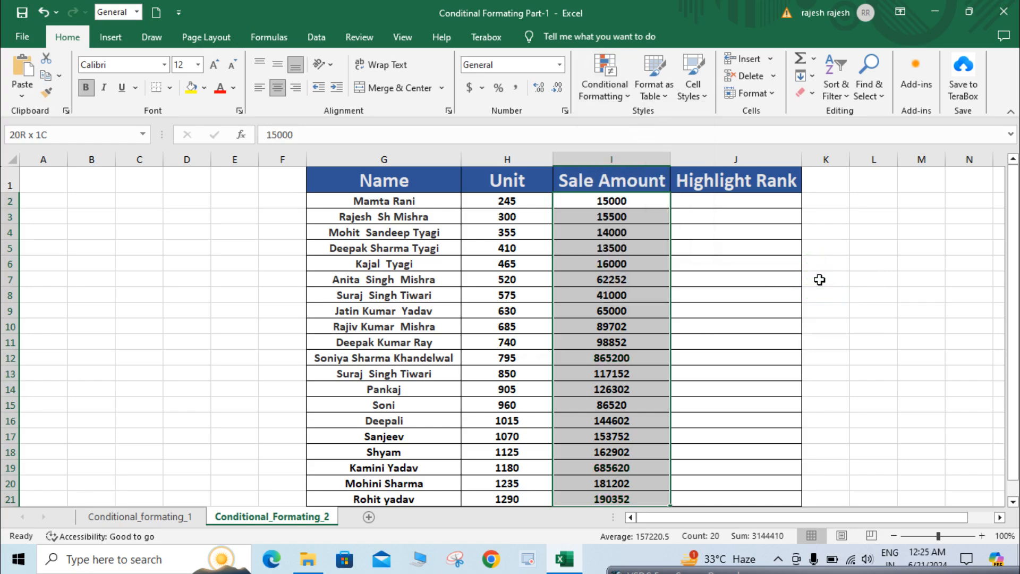
left_click(639, 254)
left_click(625, 214)
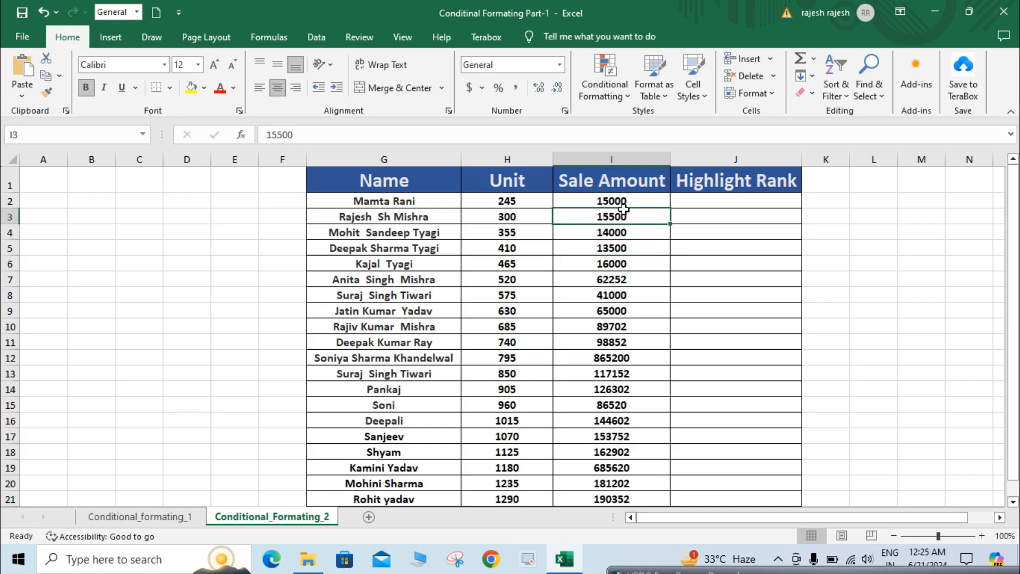
left_click(638, 202)
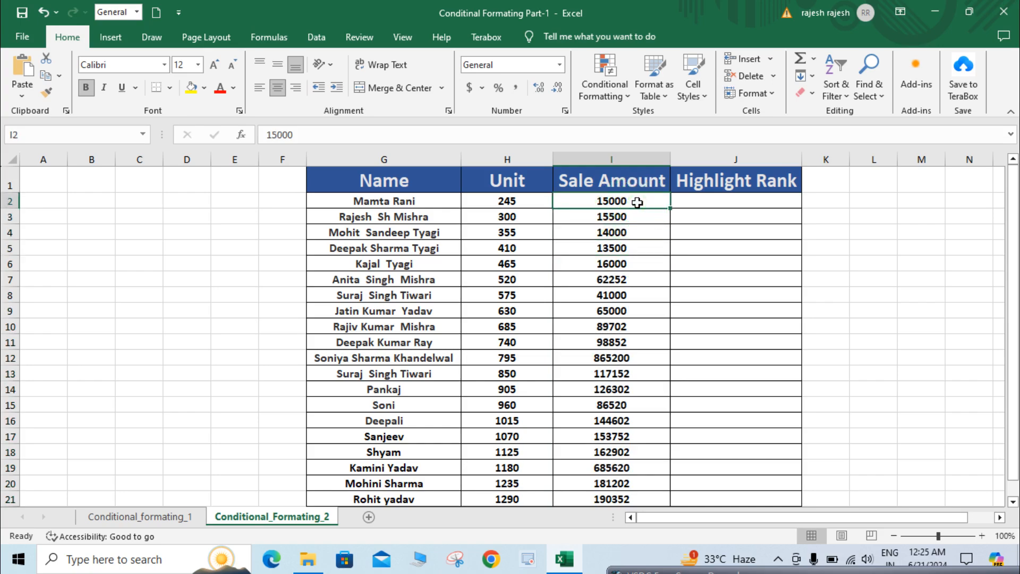
key("ctrl+shift+Down")
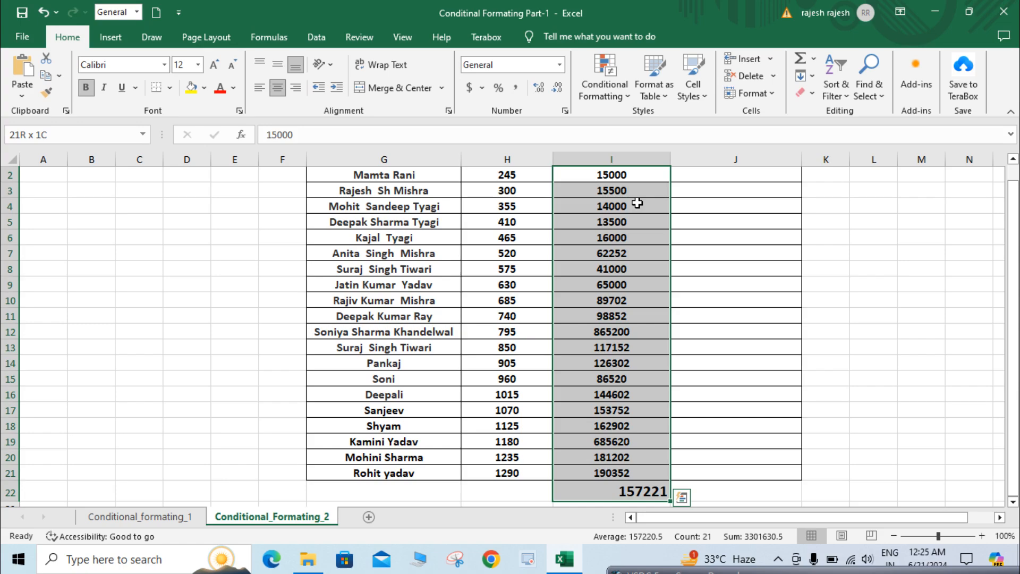
key("shift+Up")
scroll(638, 203, "up", 1)
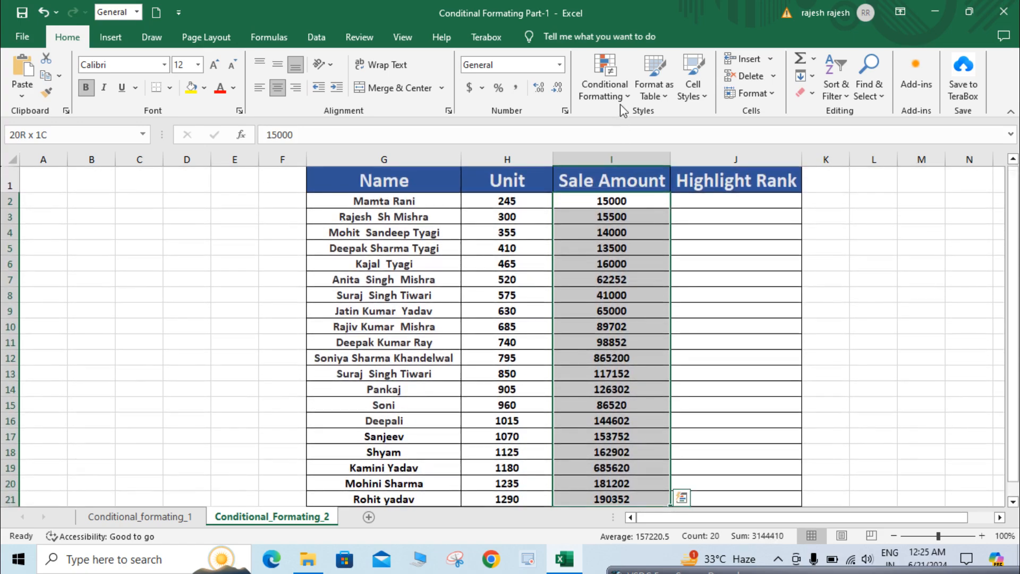
left_click(626, 96)
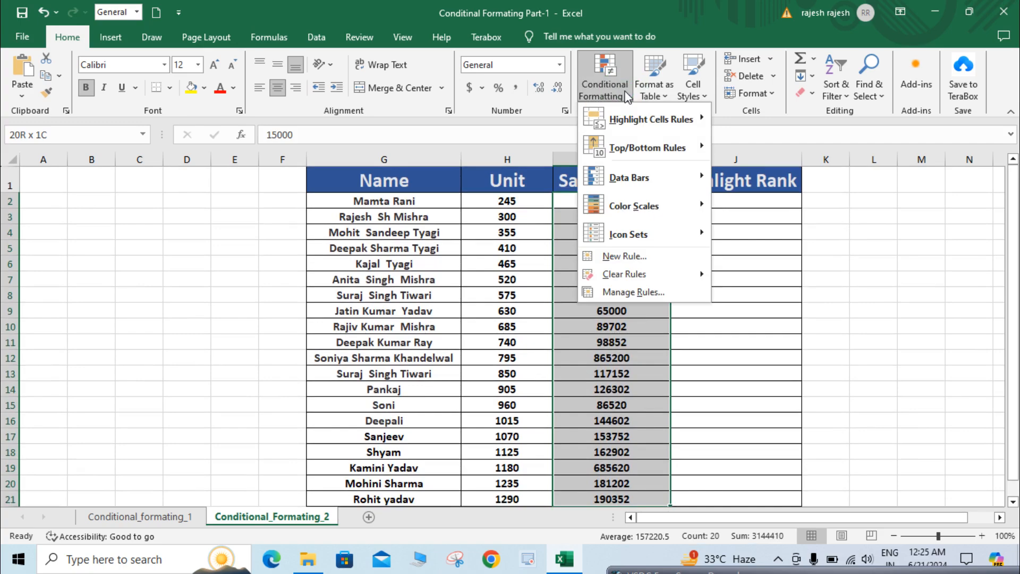
mouse_move(658, 154)
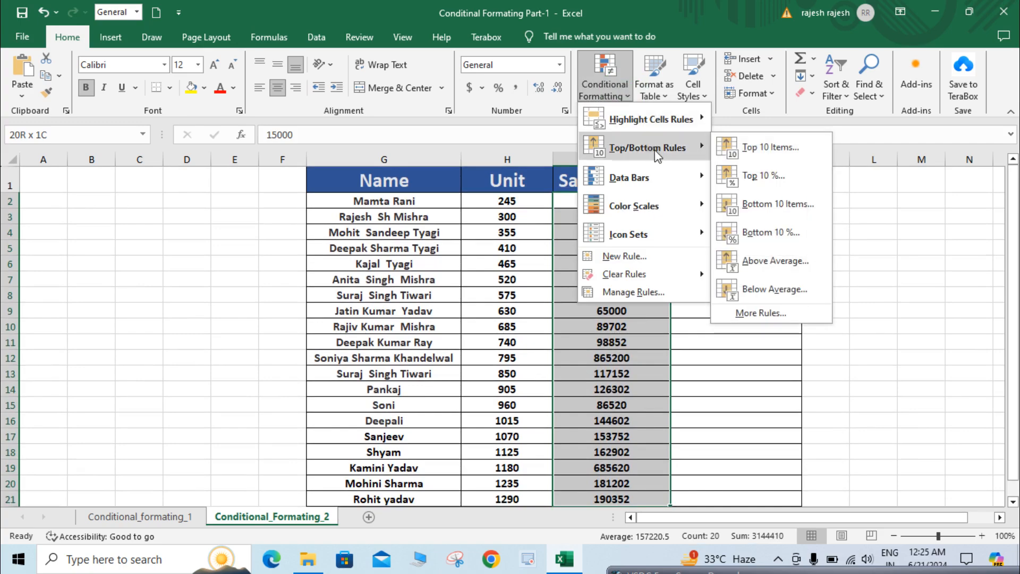
left_click(793, 178)
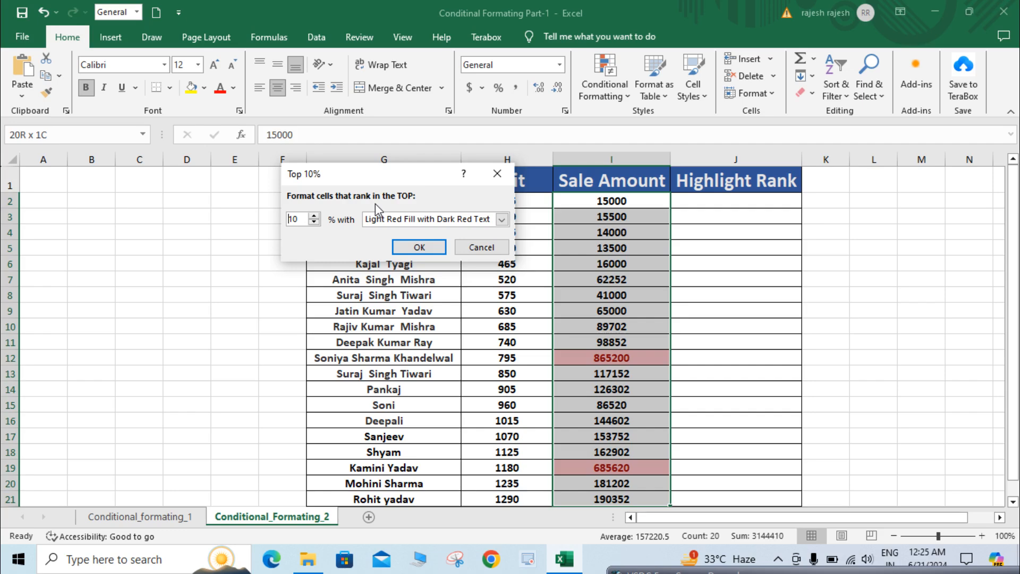
left_click(503, 171)
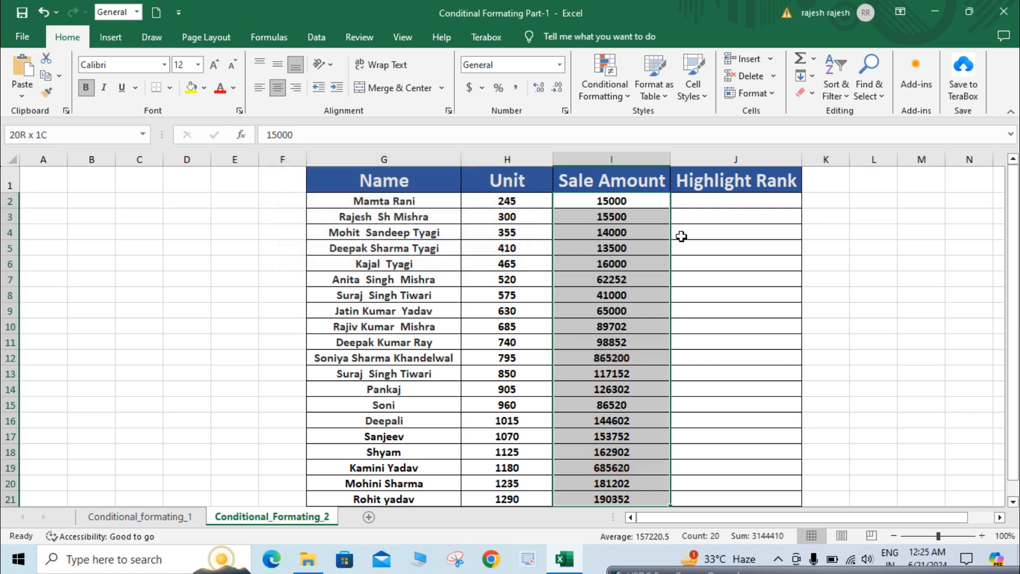
Enter the formula =RANK.AVG(I2,$I$2:$I$21,0) in J2 to rank the sale amount in descending order
left_click(697, 196)
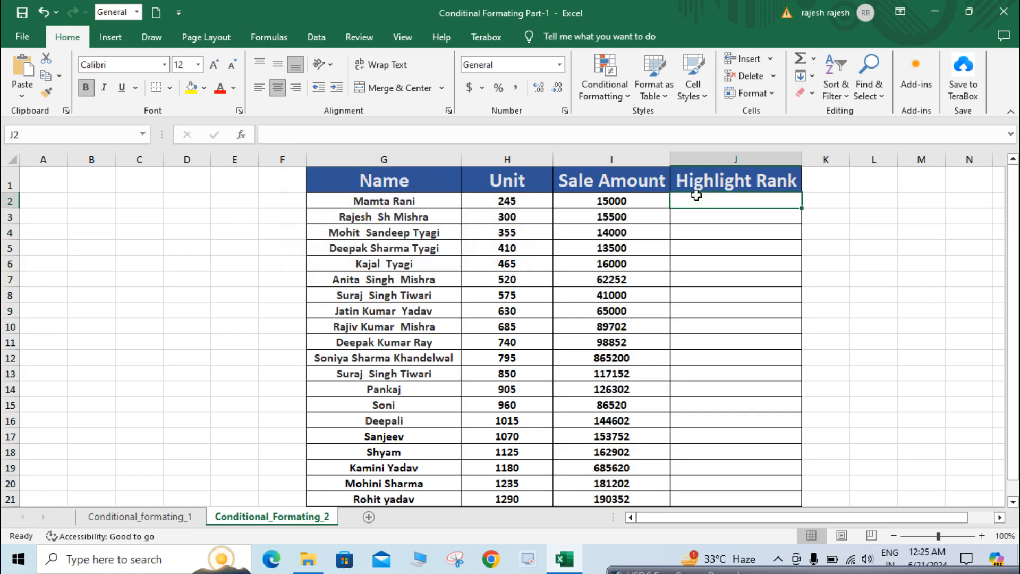
type("=Rank")
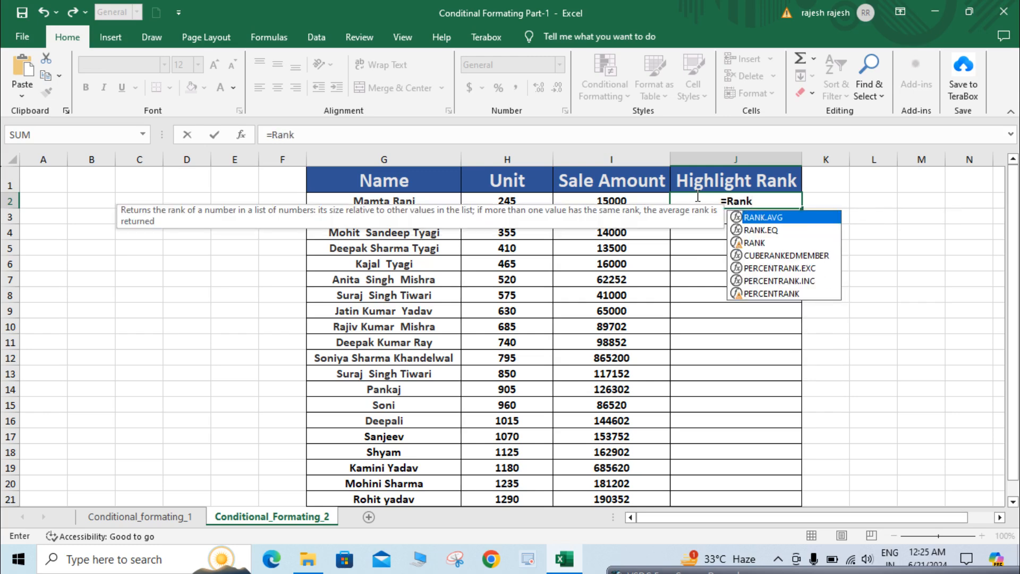
double_click(789, 218)
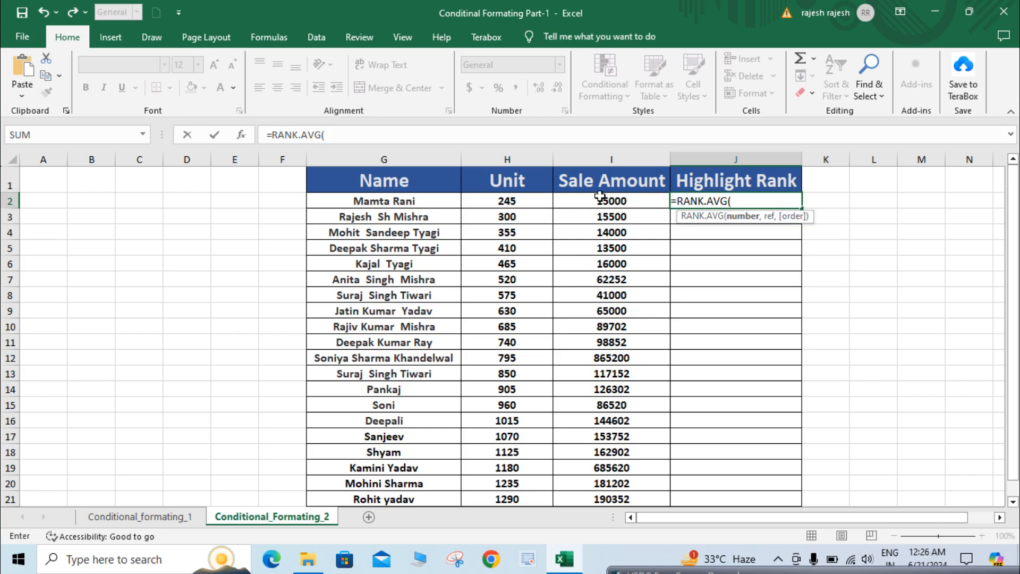
left_click(632, 203)
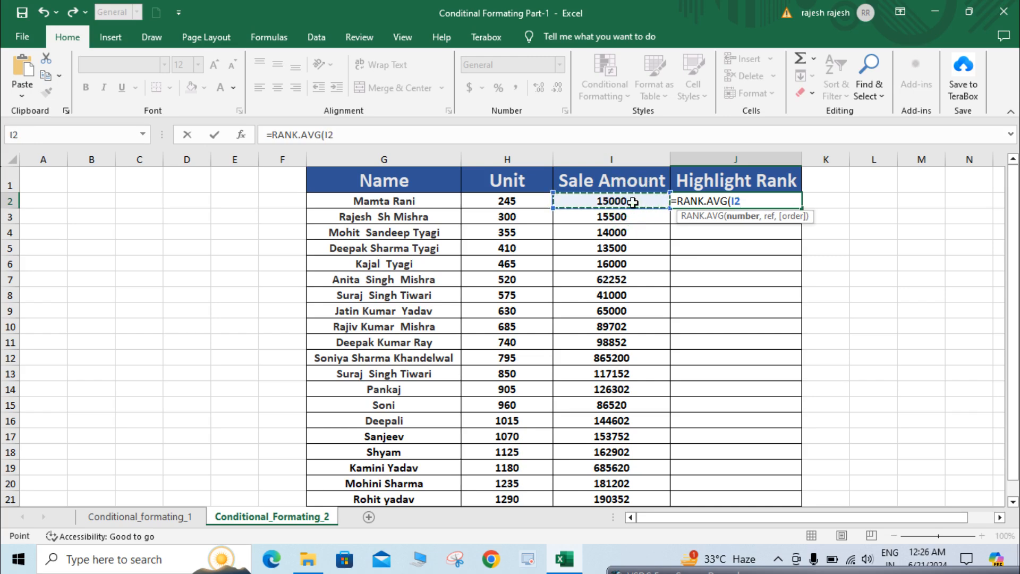
type(",")
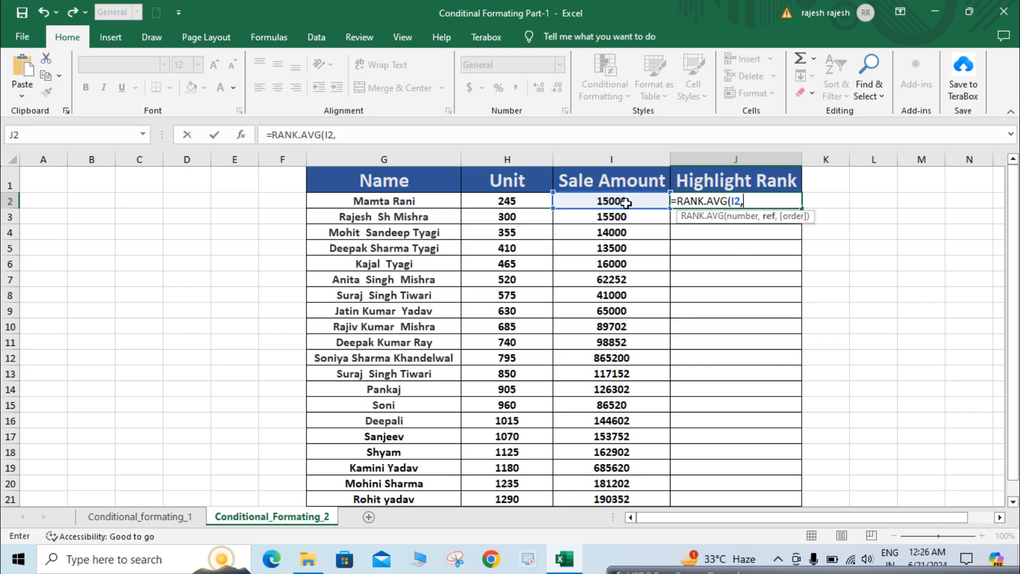
left_click(631, 202)
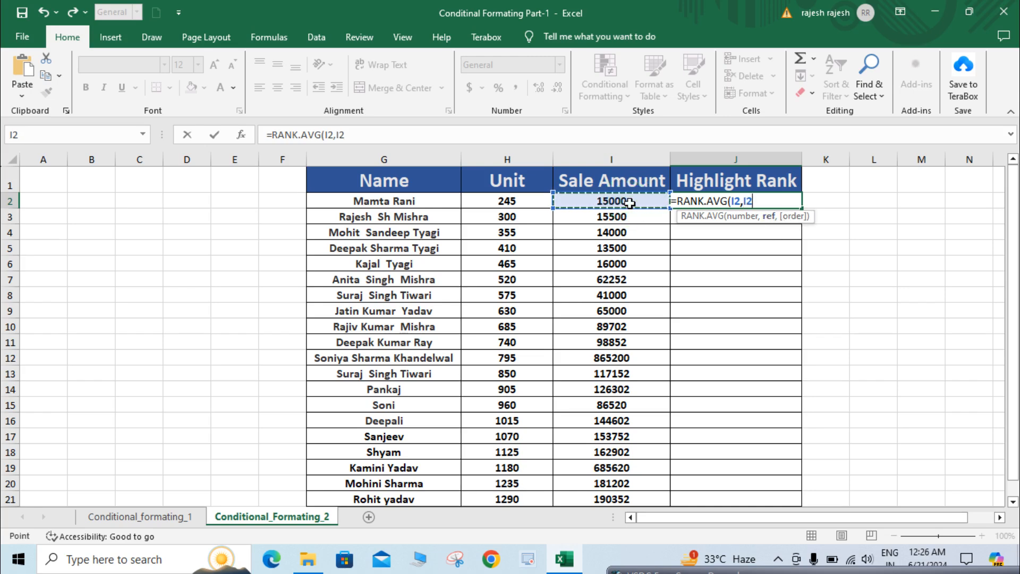
key("ctrl+shift+Down")
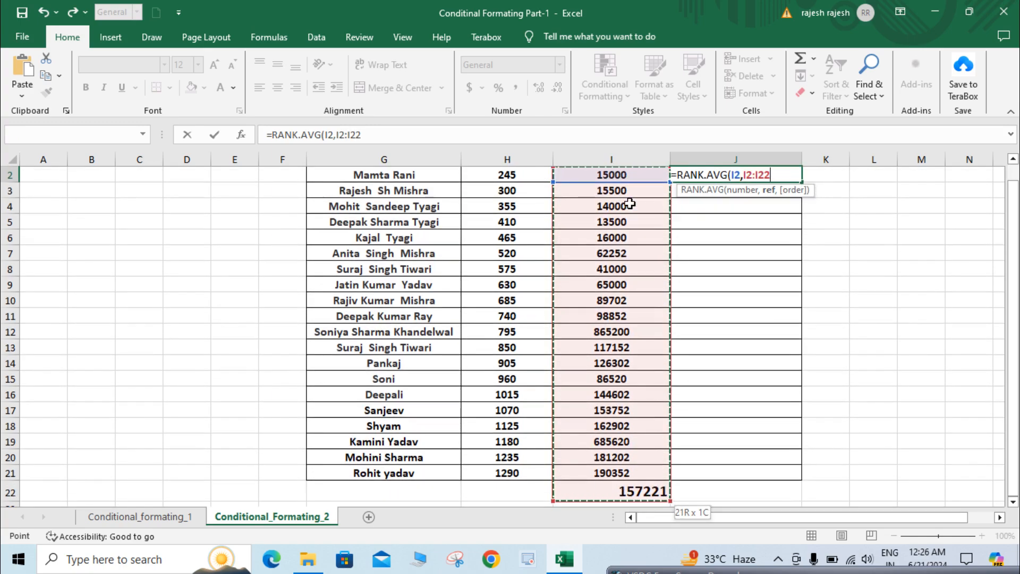
key("shift+Up")
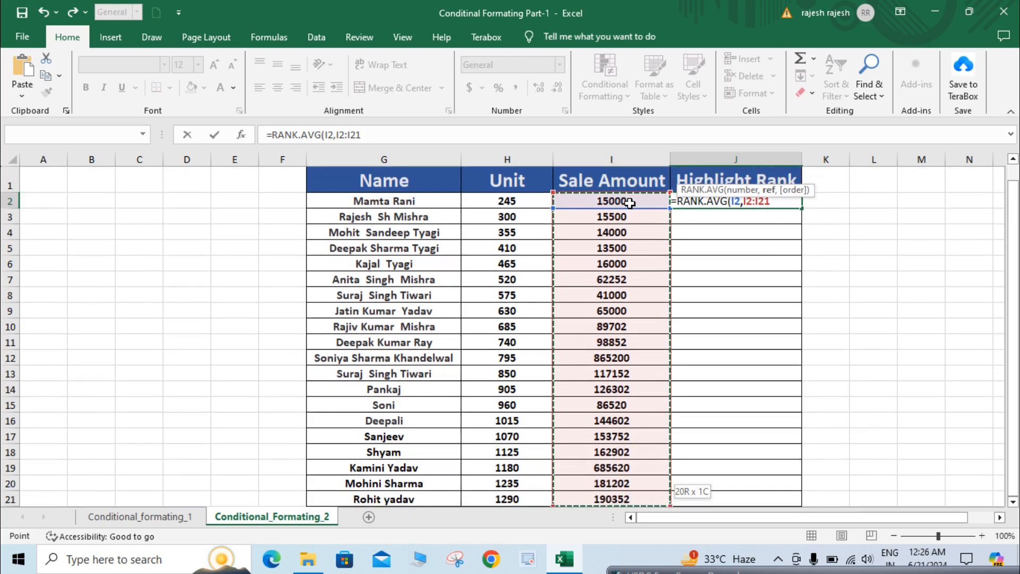
key("F4")
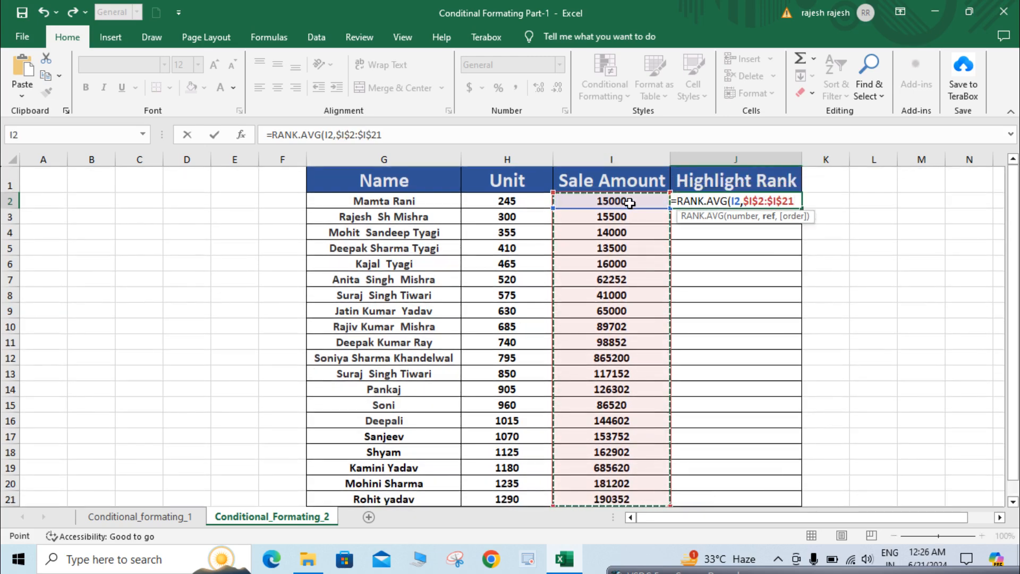
type(",0")
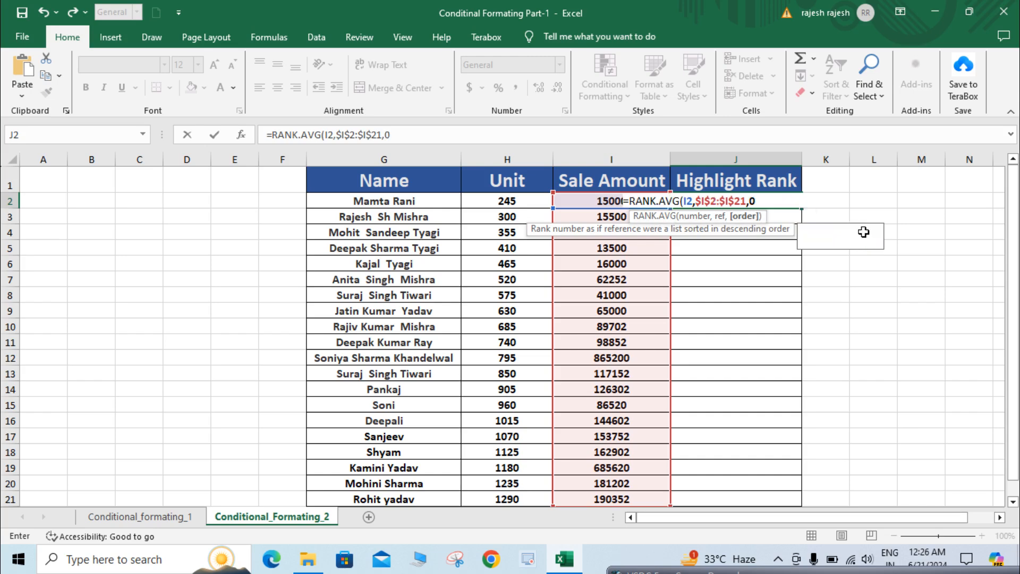
double_click(865, 234)
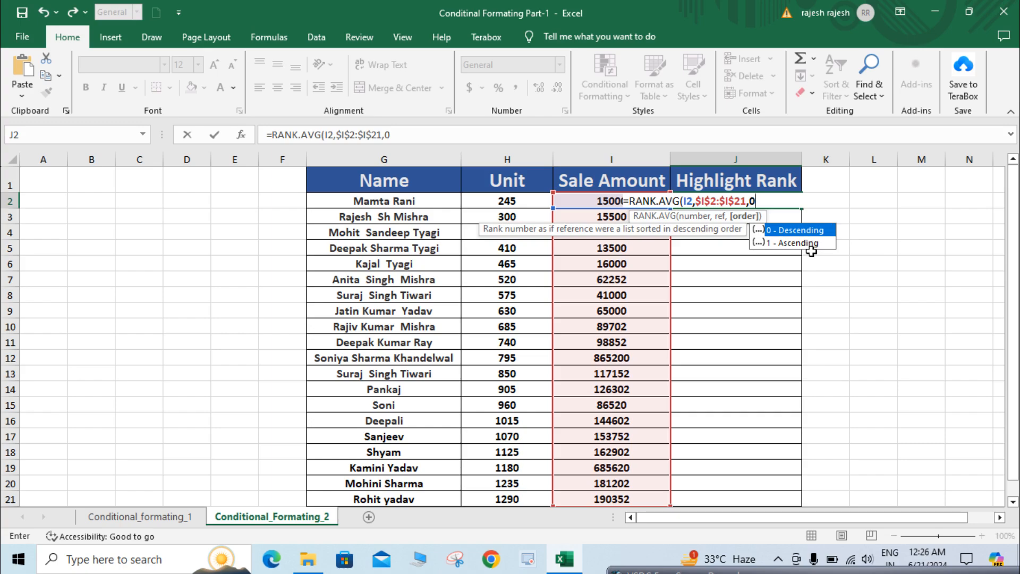
type(")")
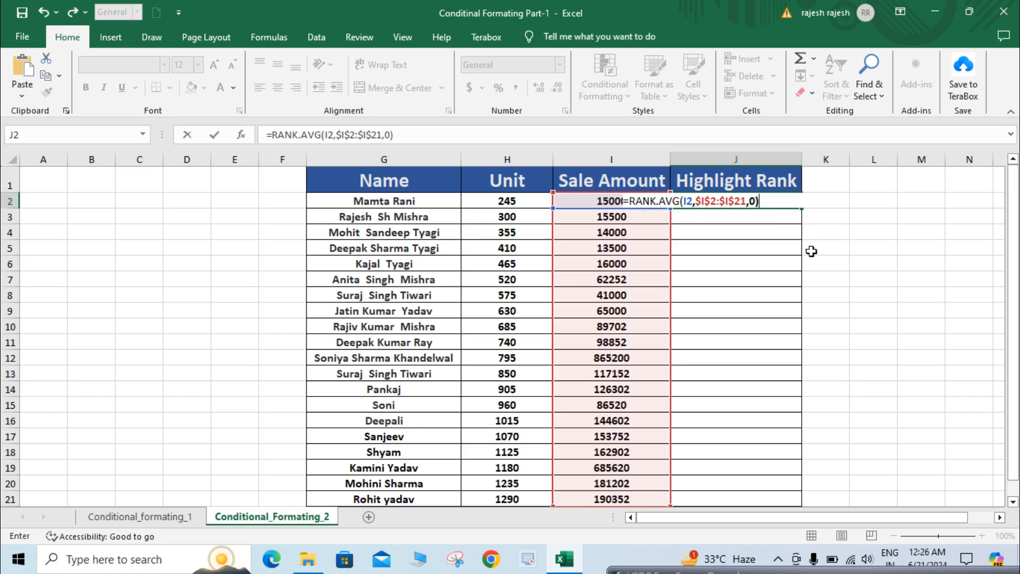
key("Return")
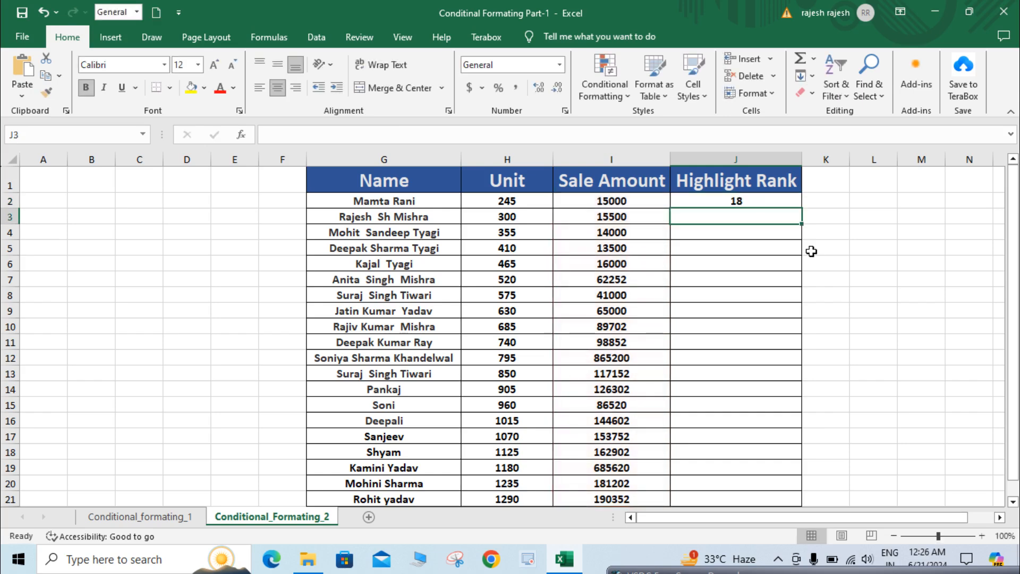
Fill the RANK.AVG formula from J2 down the Highlight Rank column to J21
left_click(755, 197)
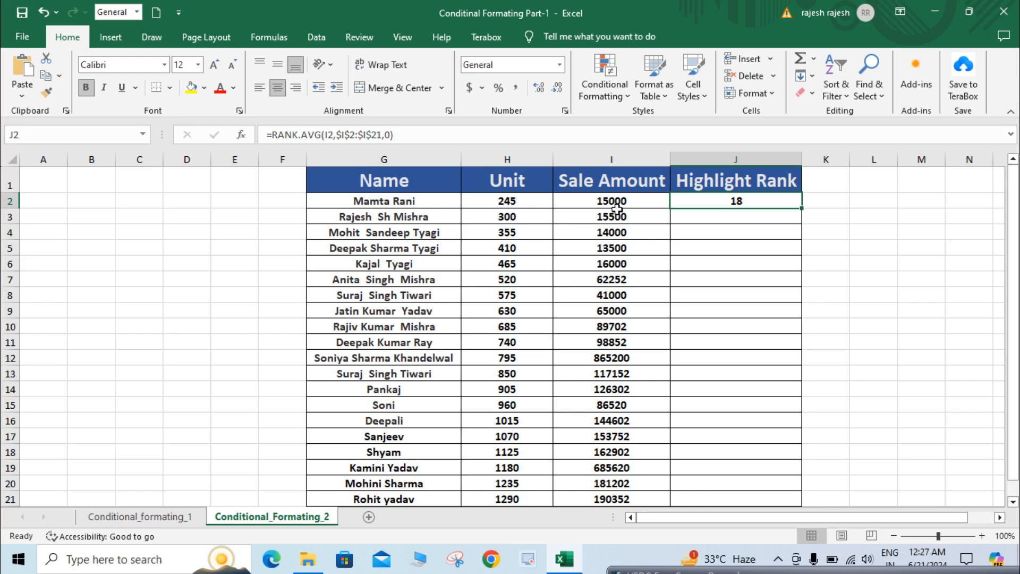
left_click(635, 199)
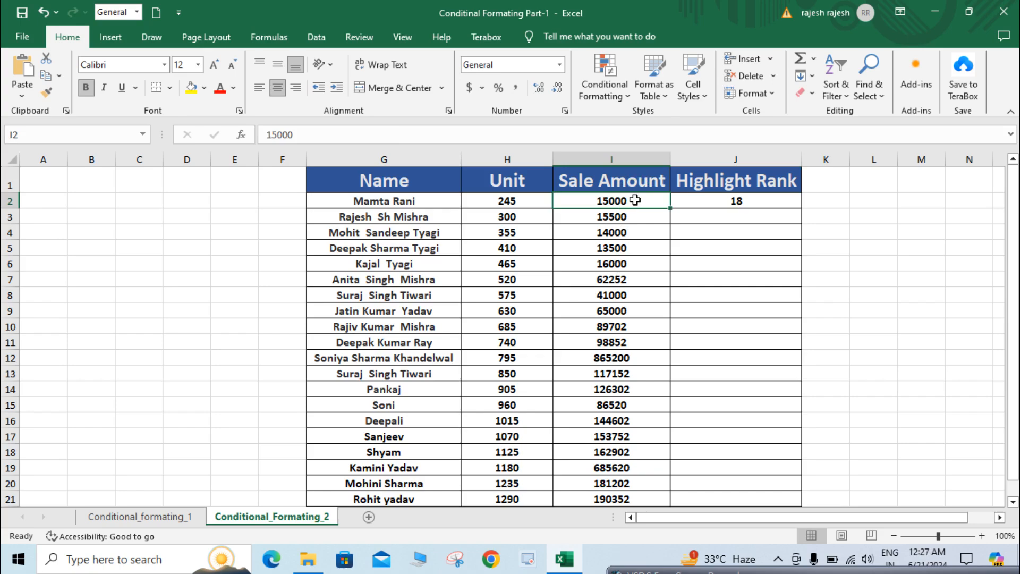
left_click(713, 206)
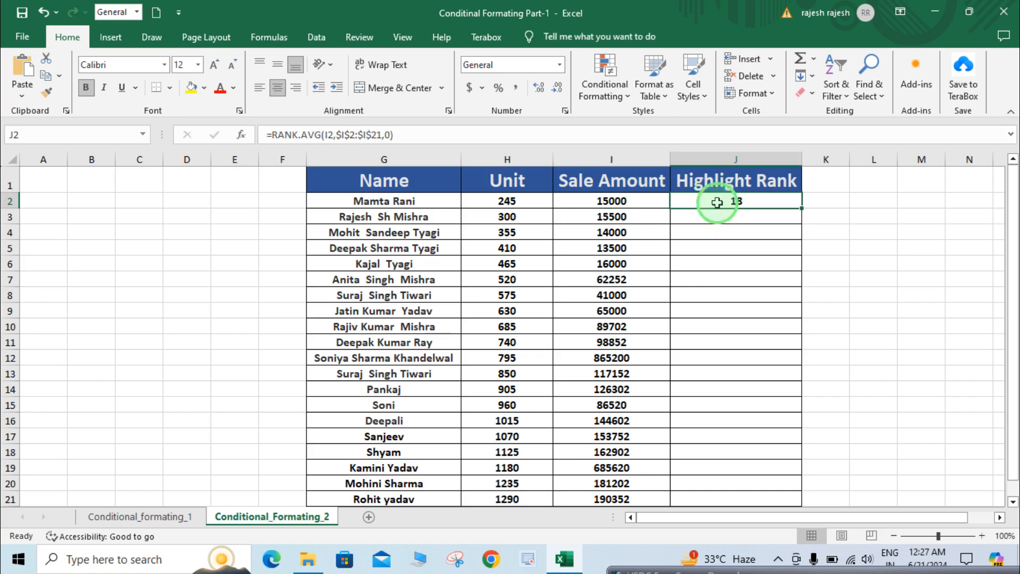
left_click(803, 208)
double_click(803, 209)
Compare the values in the Highlight Rank column with their sale amounts, especially the rows ranked first, second and third
left_click(723, 262)
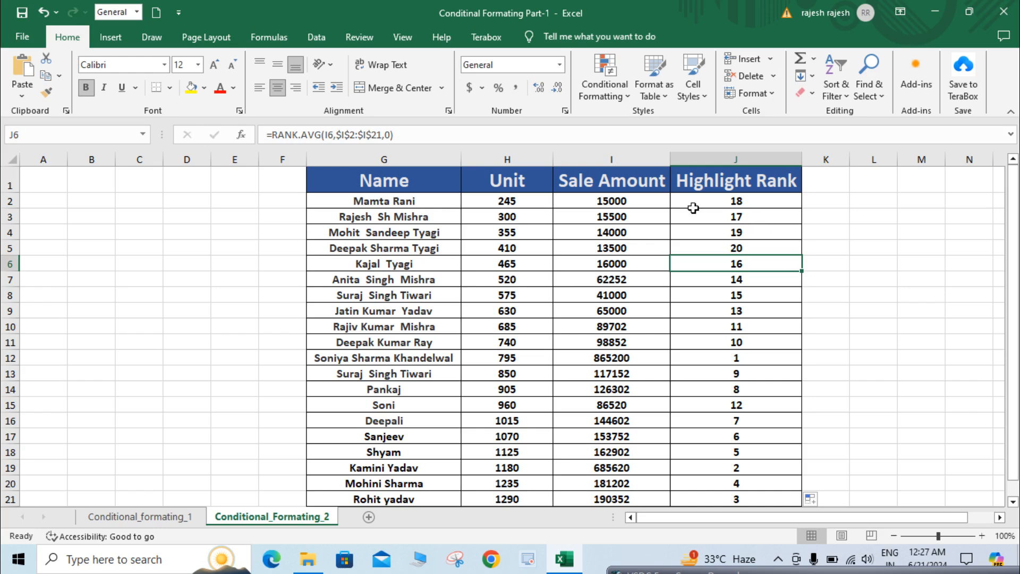
left_click(651, 206)
left_click(701, 200)
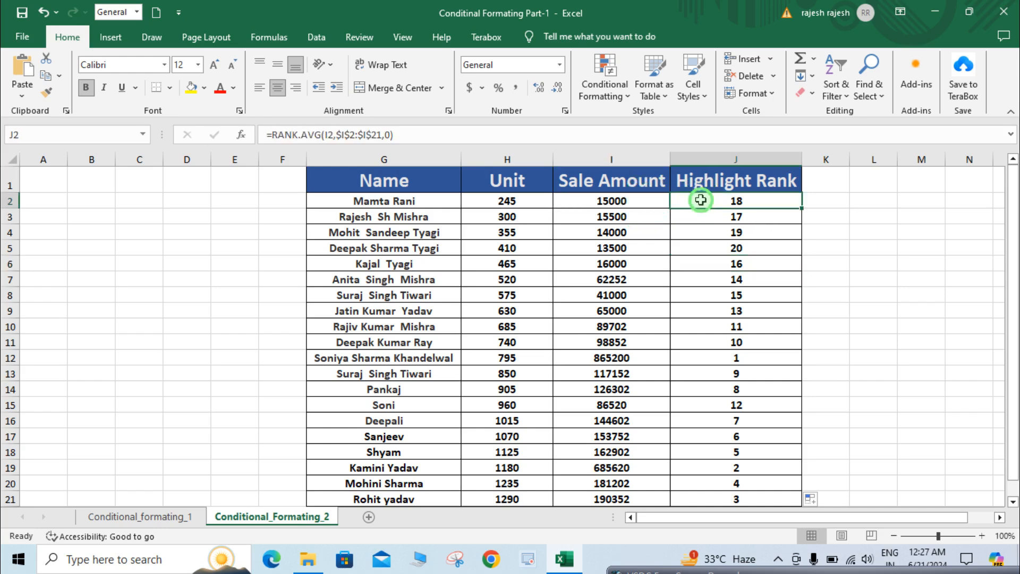
left_click(725, 357)
left_click(630, 357)
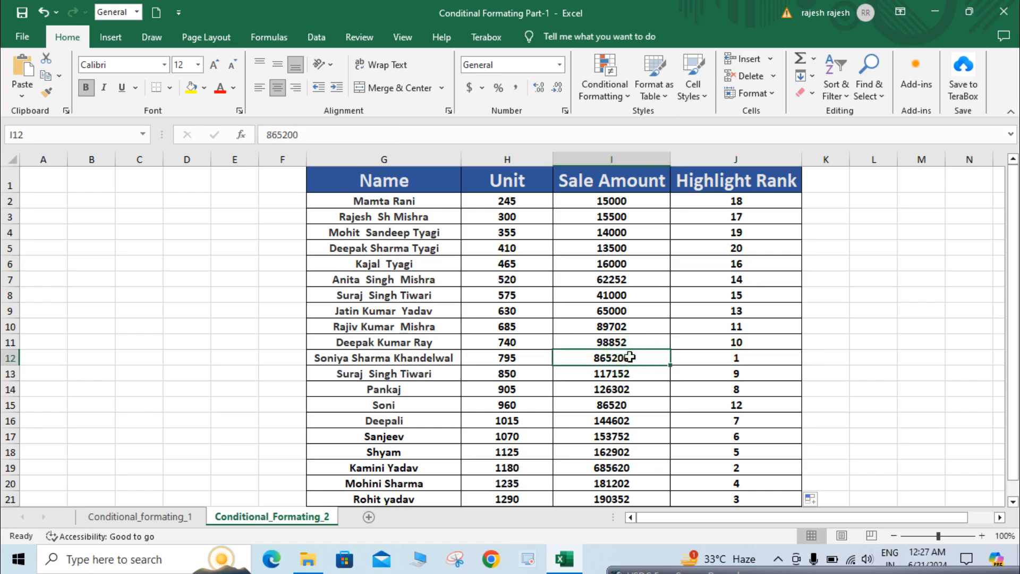
left_click(706, 357)
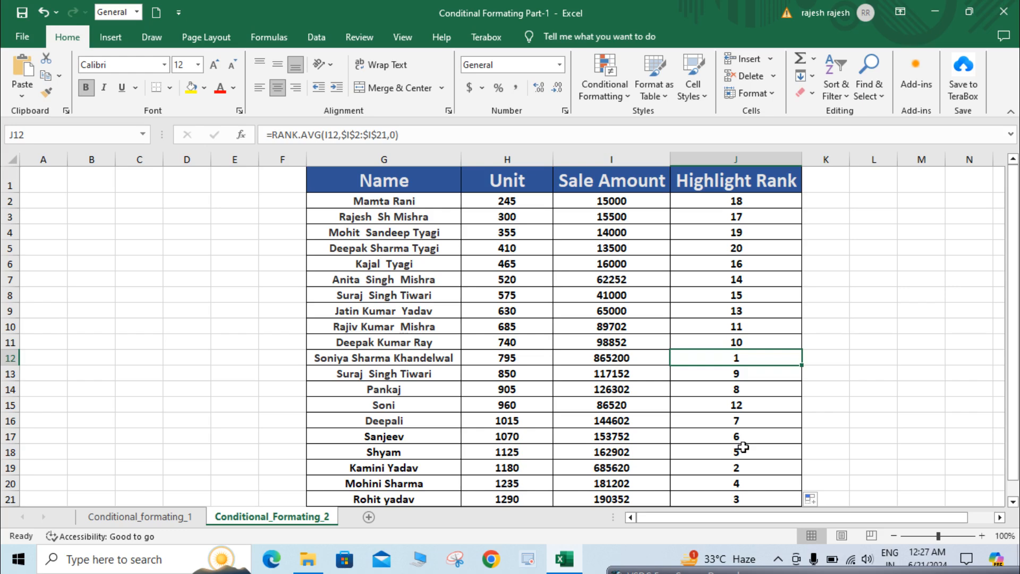
left_click(737, 469)
left_click(738, 500)
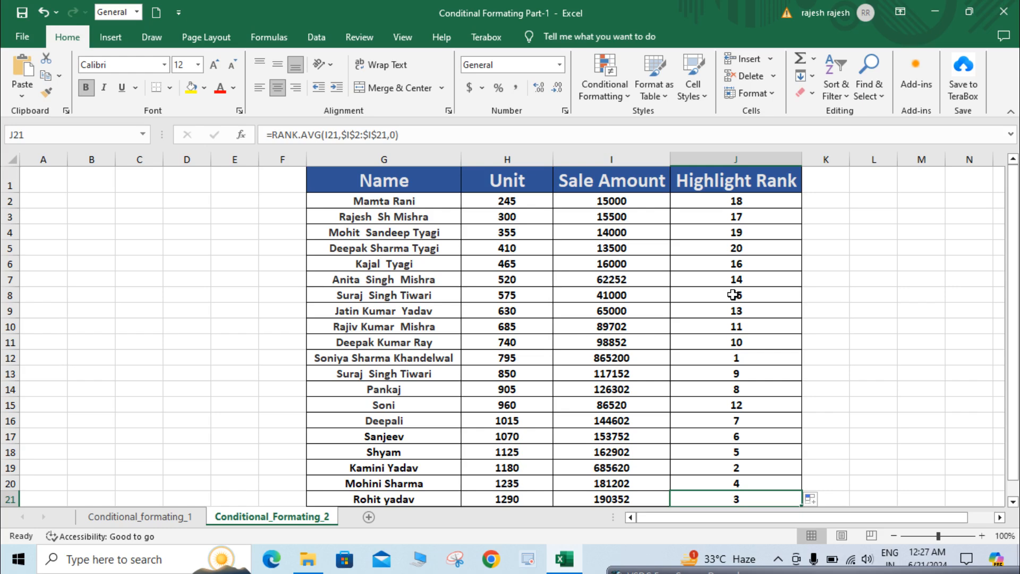
Highlight the RANK.AVG formula text after the equals sign in J2 for review, and leave editing without changes
left_click(723, 200)
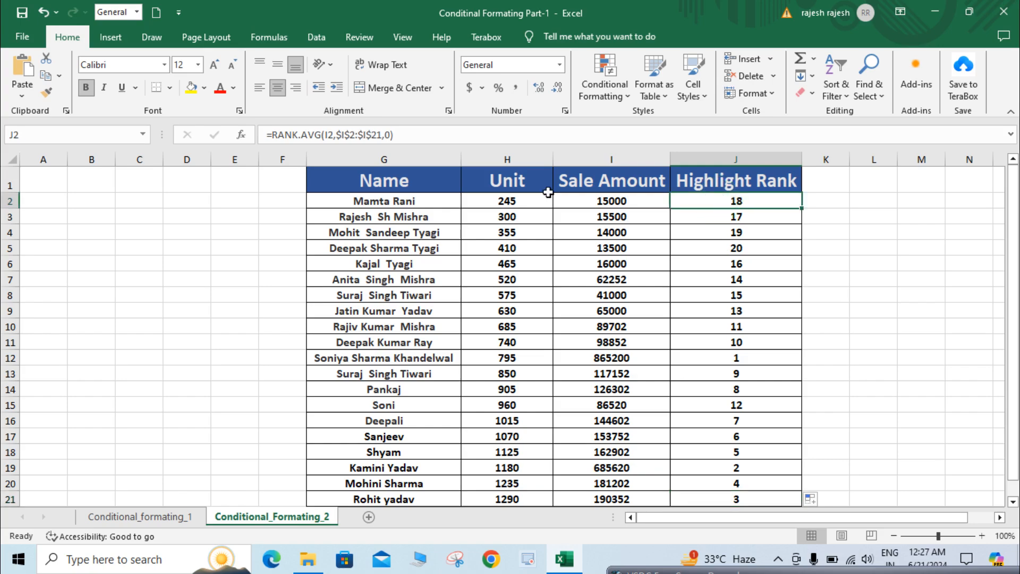
left_click(414, 136)
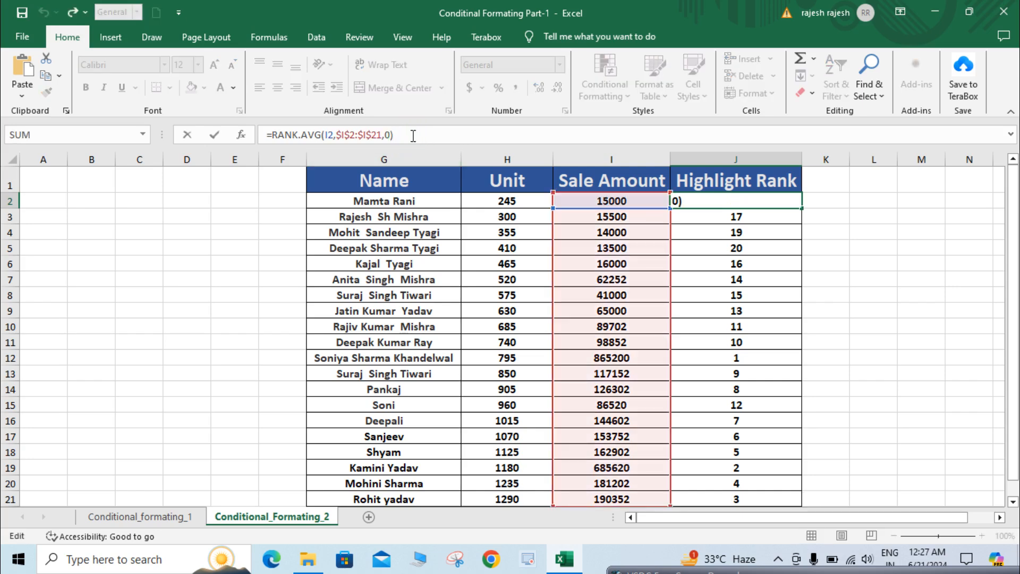
key("shift+Left")
key("shift+Left")
key("shift+Left")
key("shift+Left")
key("shift+Left")
key("shift+Left")
key("shift+Left")
key("shift+Left")
key("shift+Left")
key("shift+Left")
key("shift+Left")
key("shift+Left")
key("shift+Left")
key("shift+Left")
key("shift+Left")
key("shift+Left")
key("shift+Left")
key("shift+Left")
key("shift+Left")
key("shift+Left")
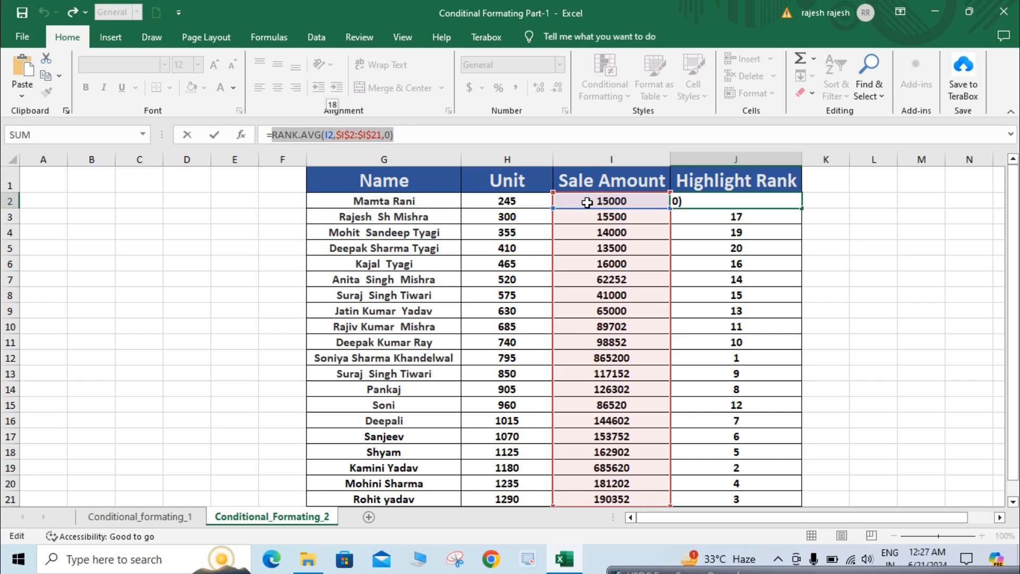
key("Escape")
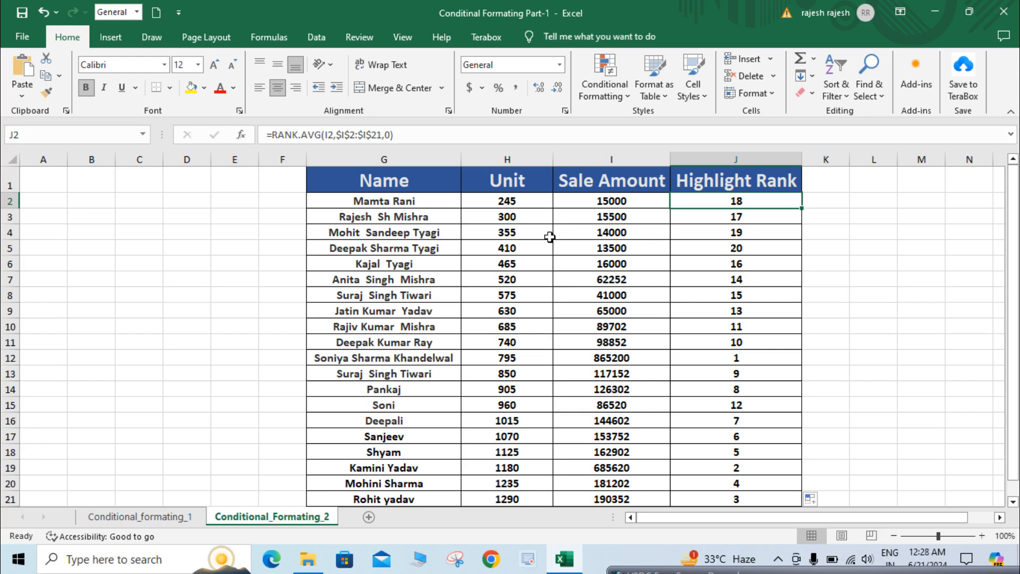
Select the table data G2:J21 and start a new conditional formatting rule that uses a formula to determine which cells to format
left_click(422, 203)
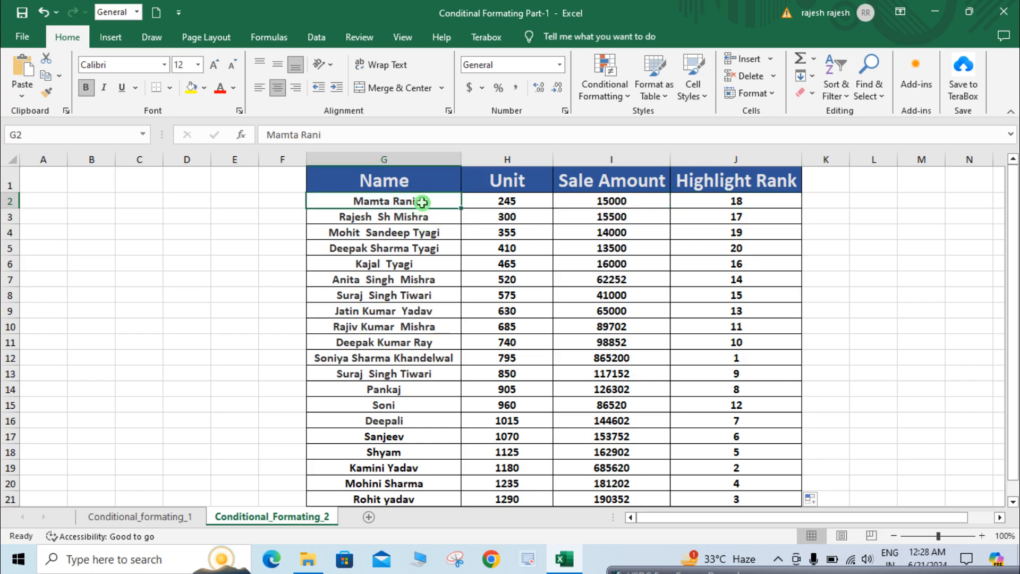
key("shift+Right")
key("shift+Right")
key("shift+Right")
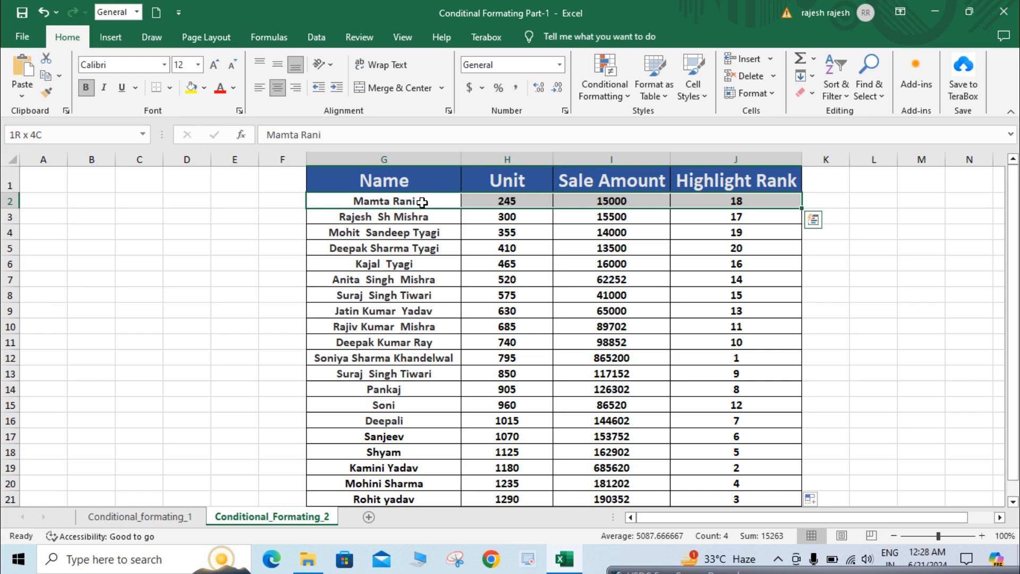
key("ctrl+shift+Down")
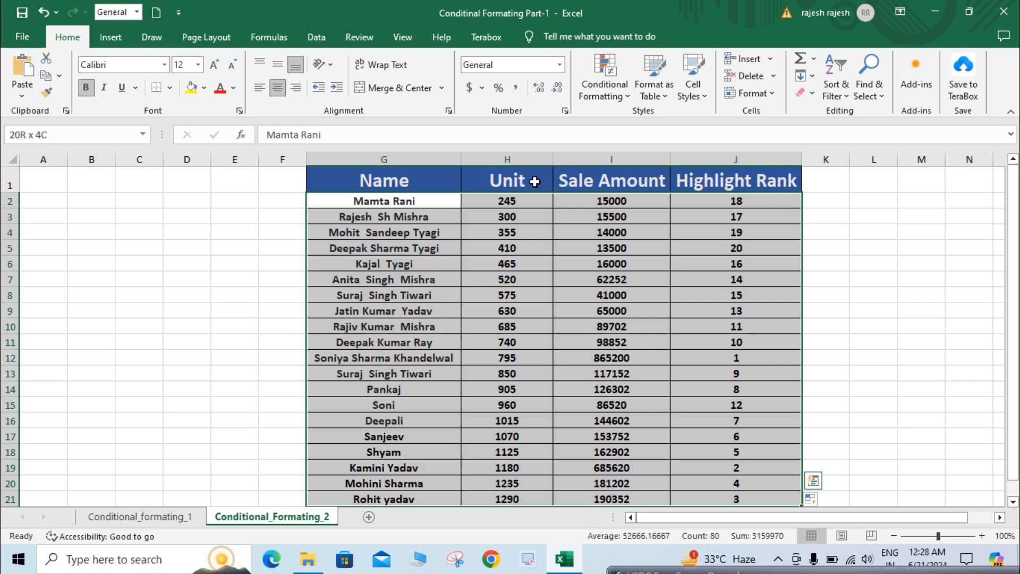
left_click(625, 99)
mouse_move(652, 153)
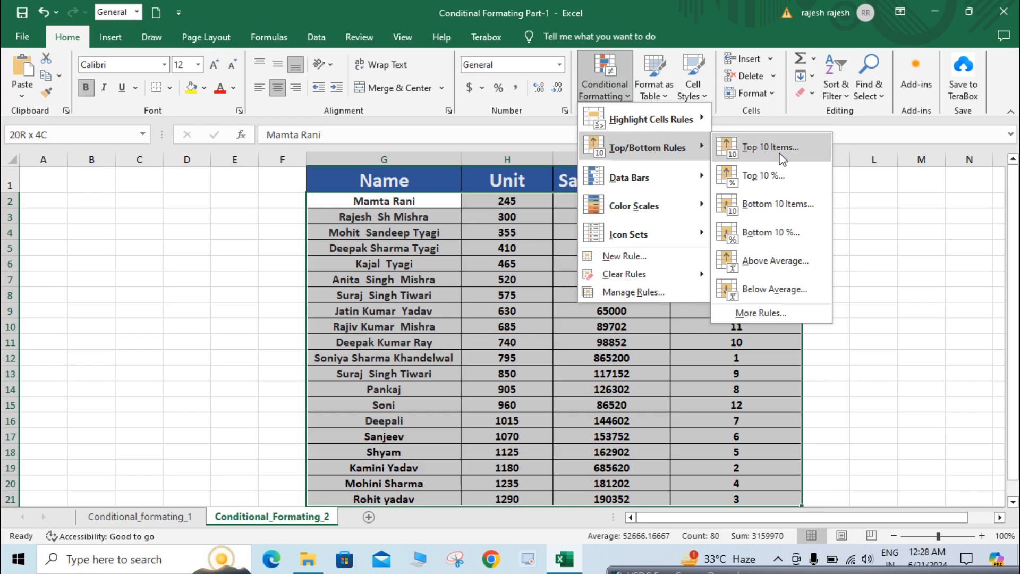
left_click(779, 314)
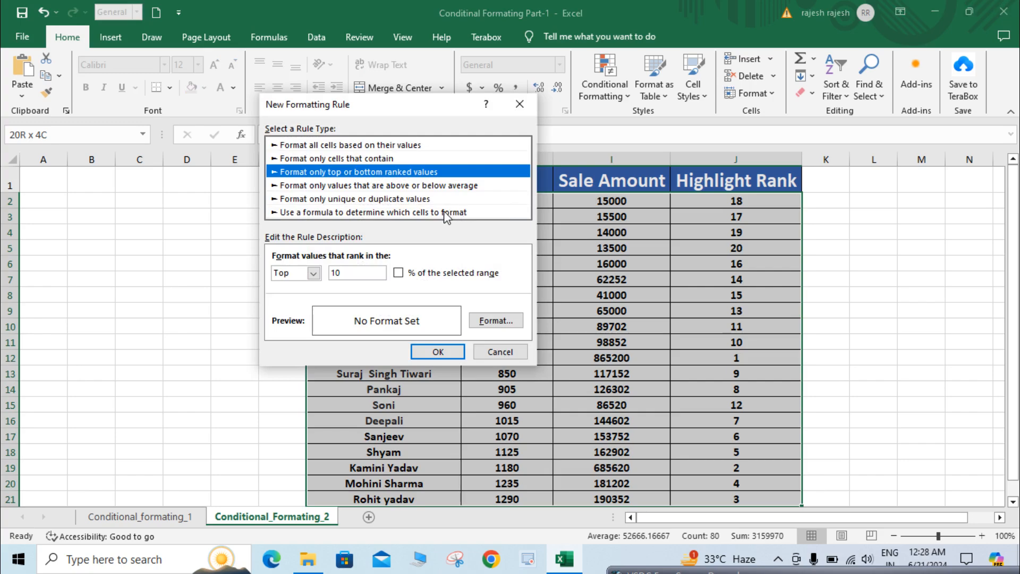
left_click(395, 212)
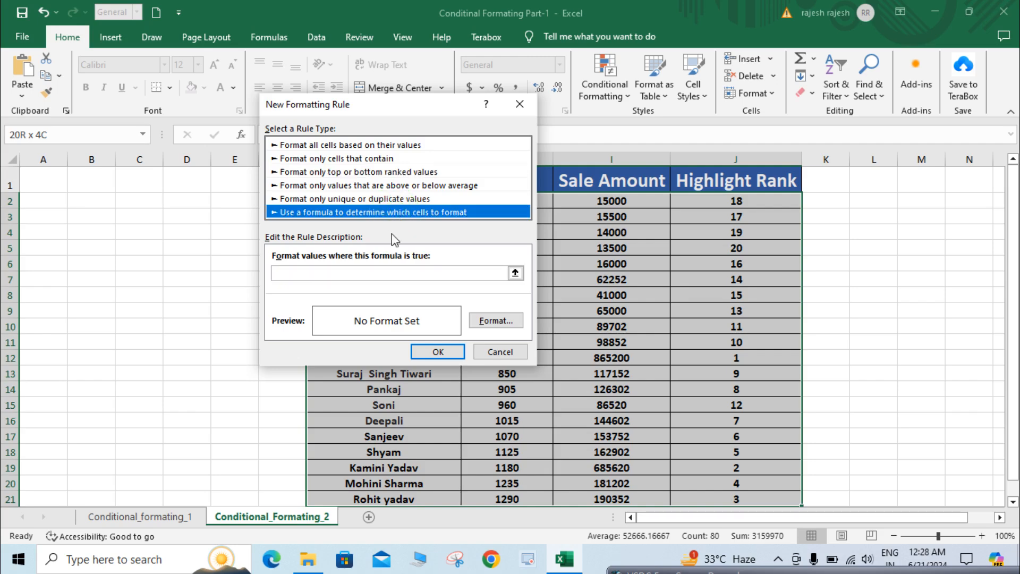
Enter the rule formula =RANK.AVG($I2,$I$2:$I$21,0)<=3 to match rows with the three highest sale amounts
left_click(400, 273)
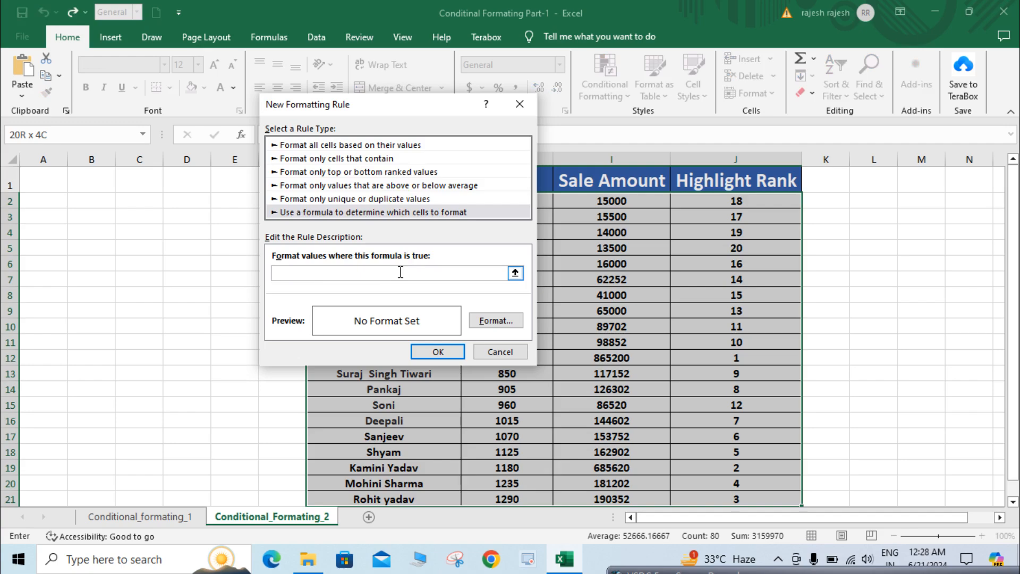
type("=")
type("RANK.AVG(I2,$I$2:$I$21,0)")
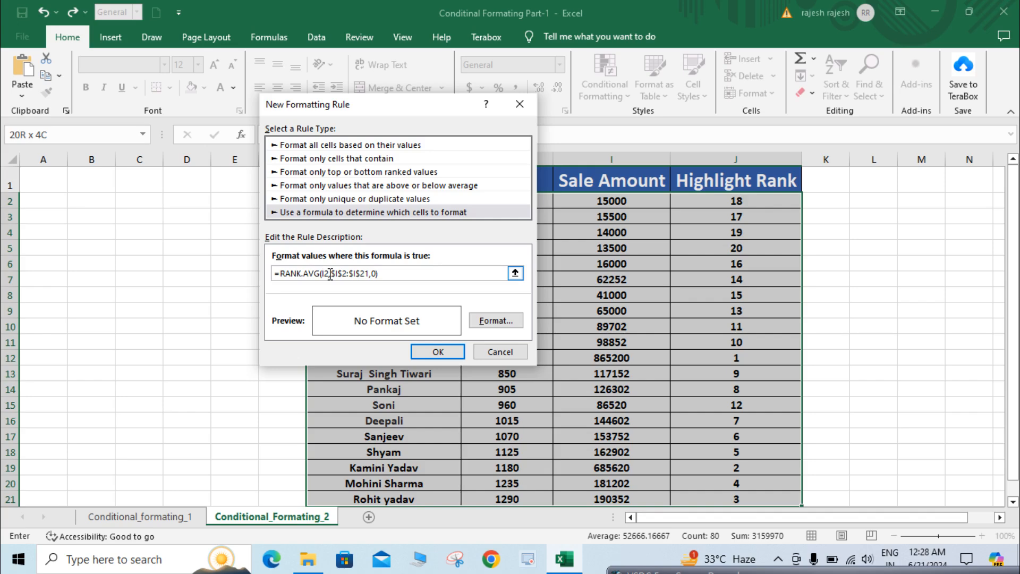
key("F4")
key("F4")
key("F4")
key("F4")
key("F4")
key("F4")
left_click(332, 275)
type("<=3")
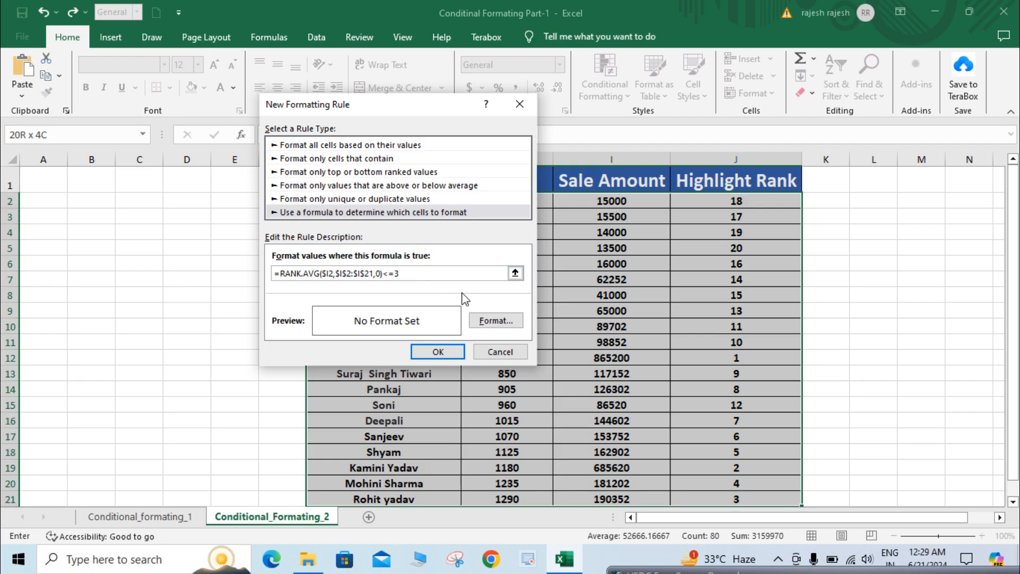
Give the rule a yellow fill with bold green text and apply it to the selected table rows
left_click(497, 321)
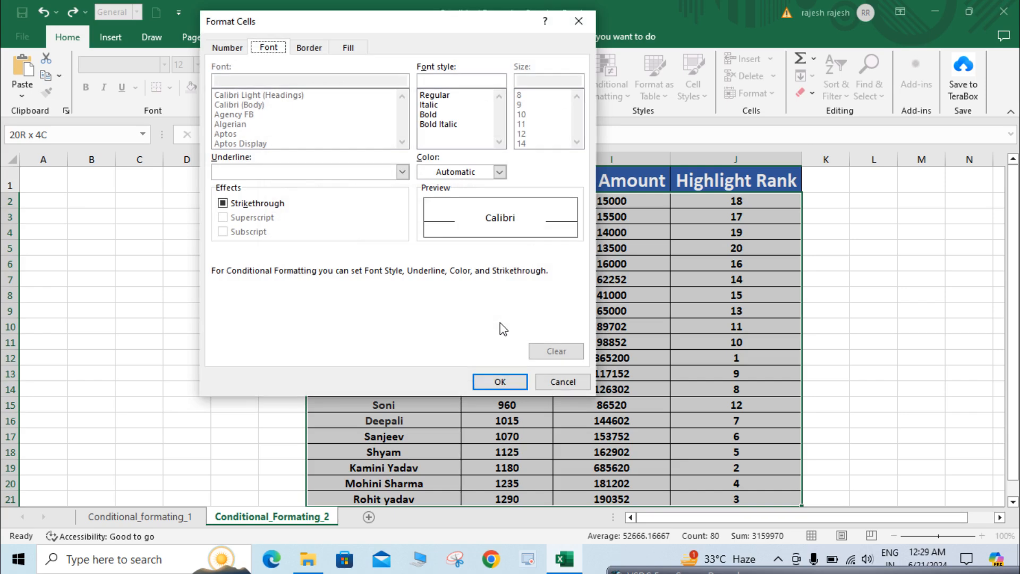
left_click(350, 48)
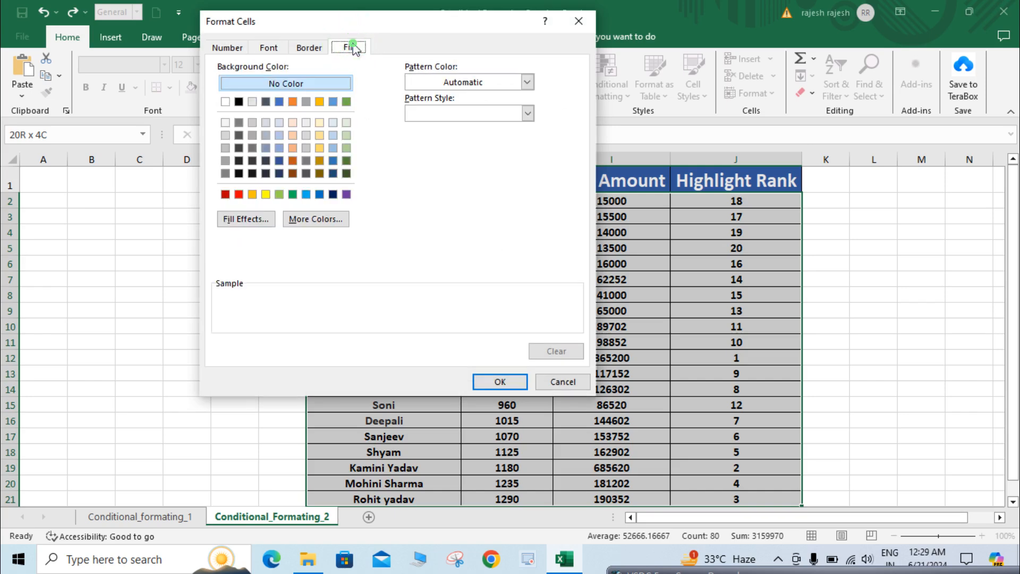
left_click(265, 195)
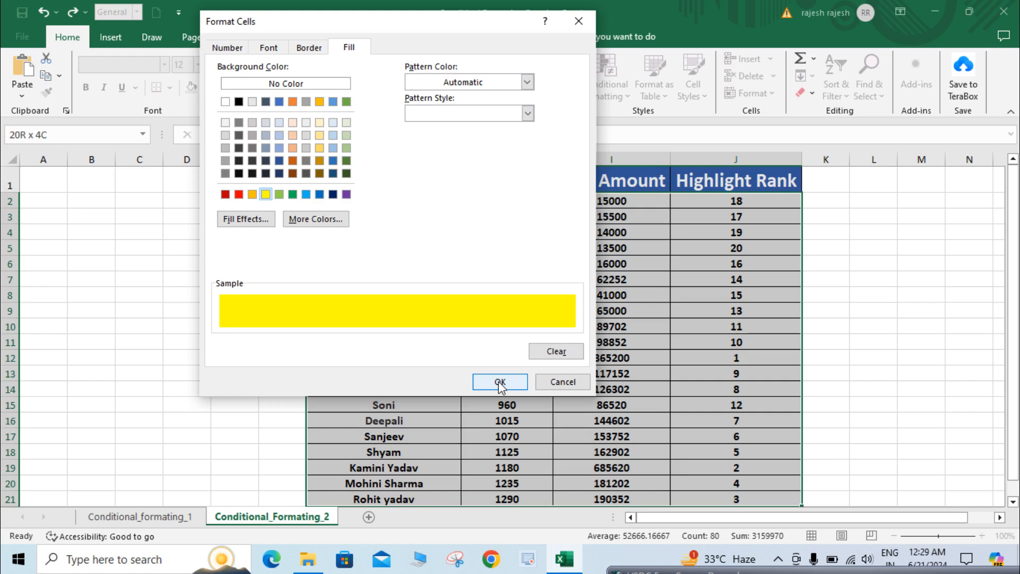
left_click(271, 47)
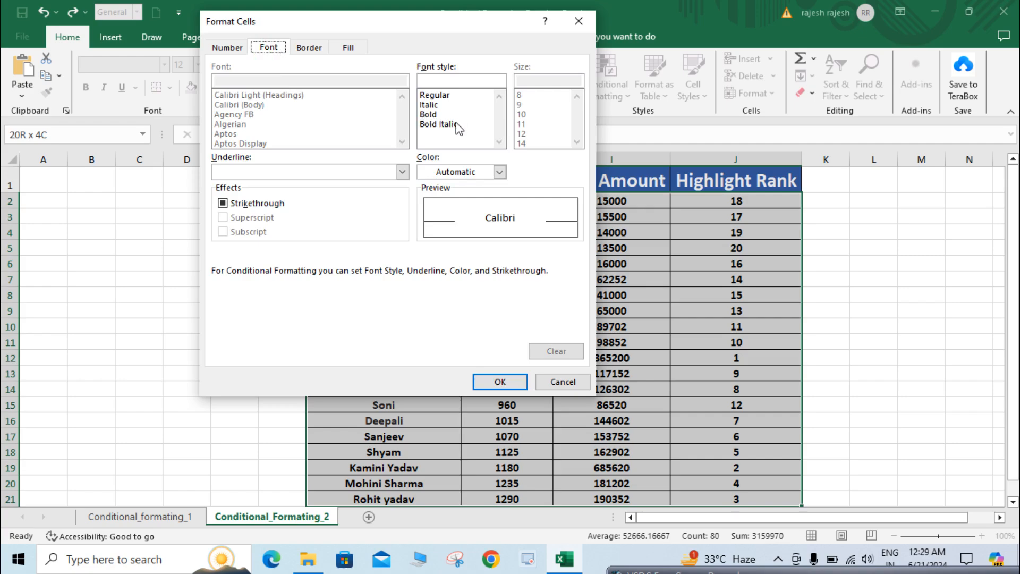
left_click(500, 172)
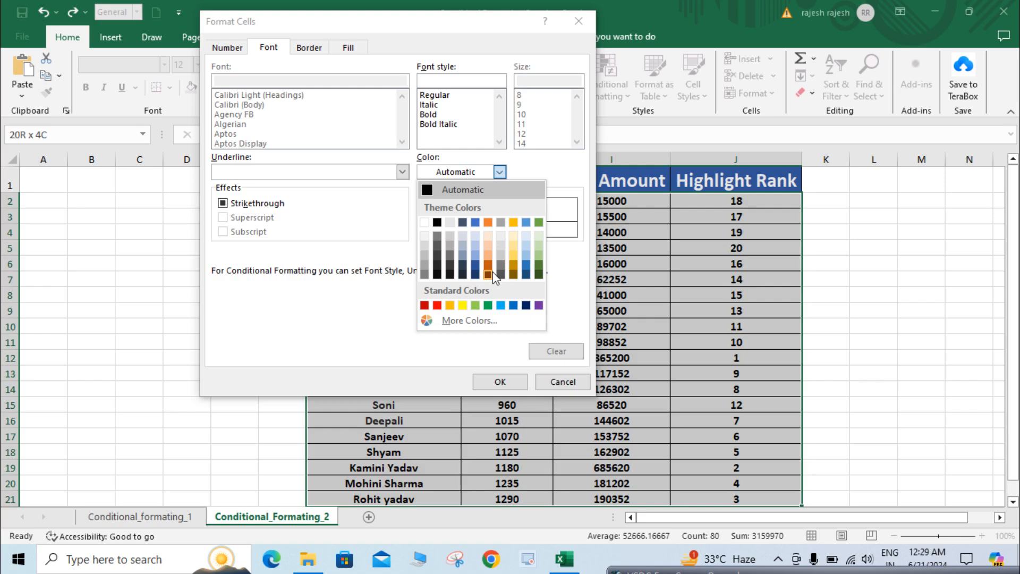
left_click(486, 307)
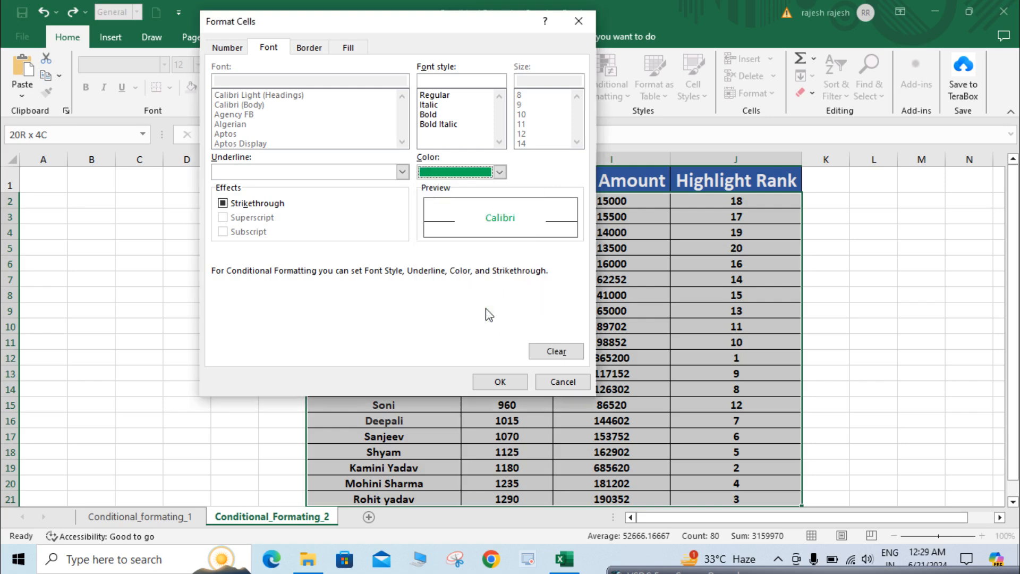
left_click(437, 114)
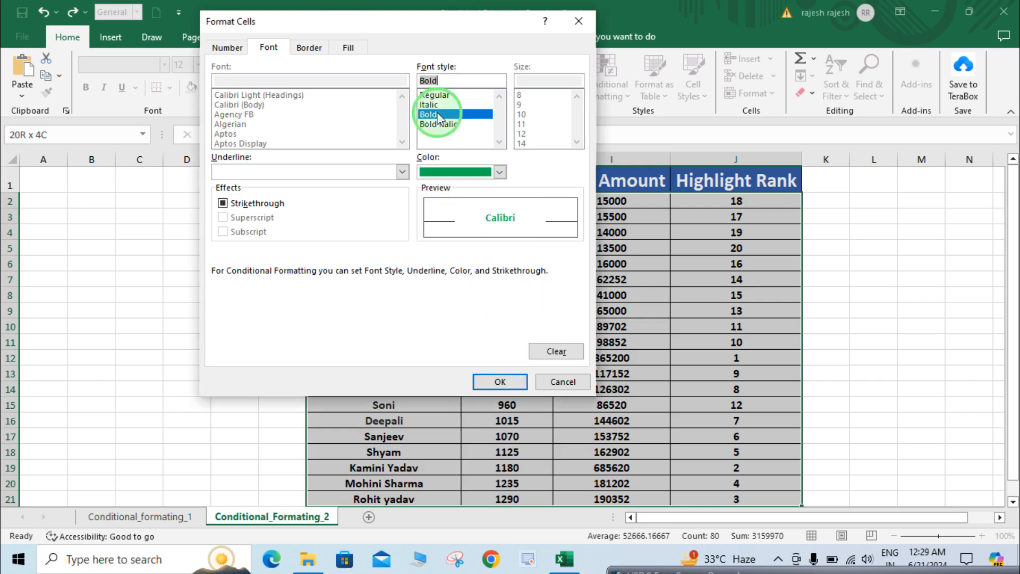
left_click(500, 381)
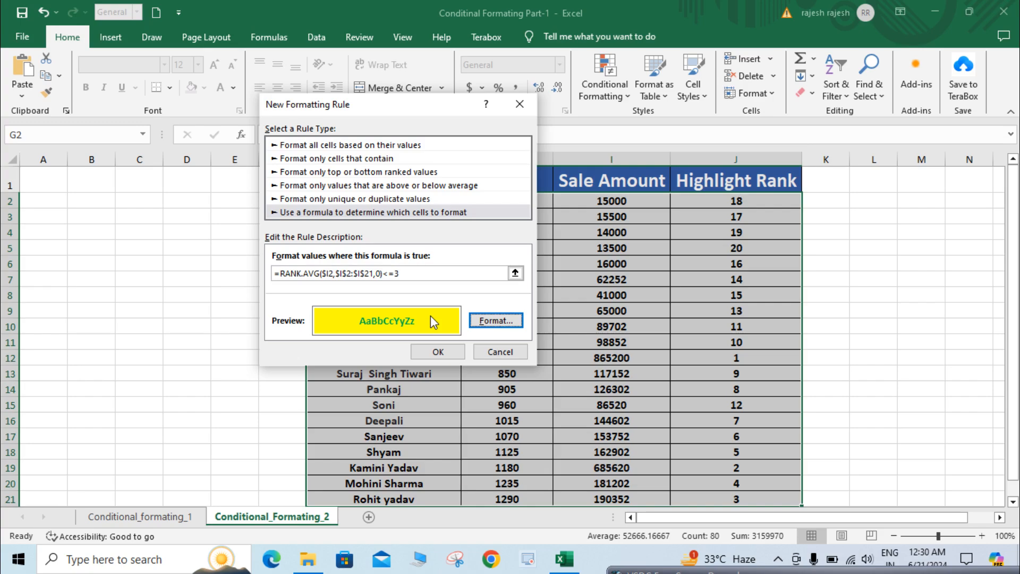
left_click(438, 351)
Check the sale amounts and Highlight Rank values in the highlighted rows 12, 19 and 21
left_click(556, 369)
scroll(557, 369, "down", 1)
scroll(557, 370, "up", 1)
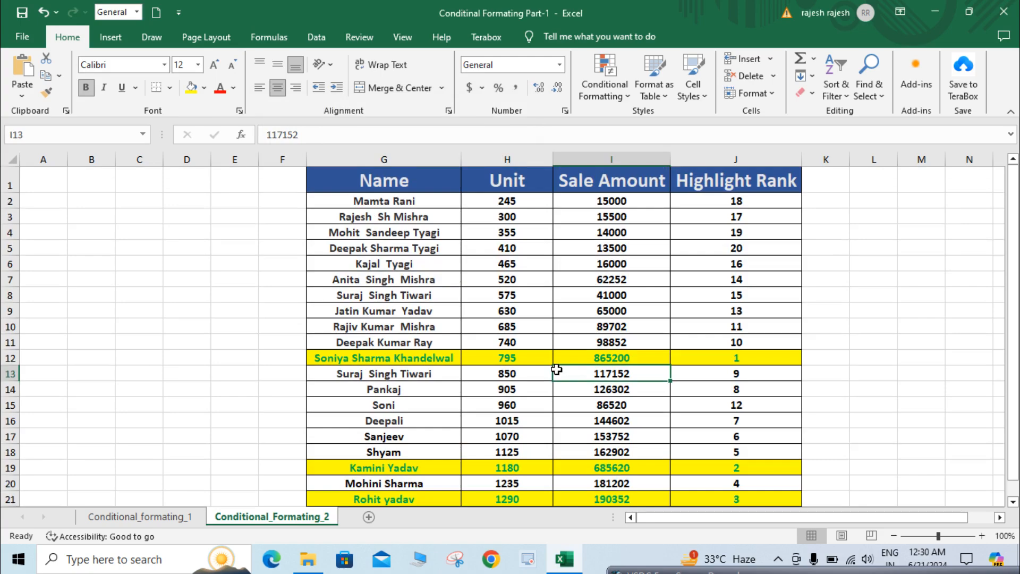
left_click(771, 361)
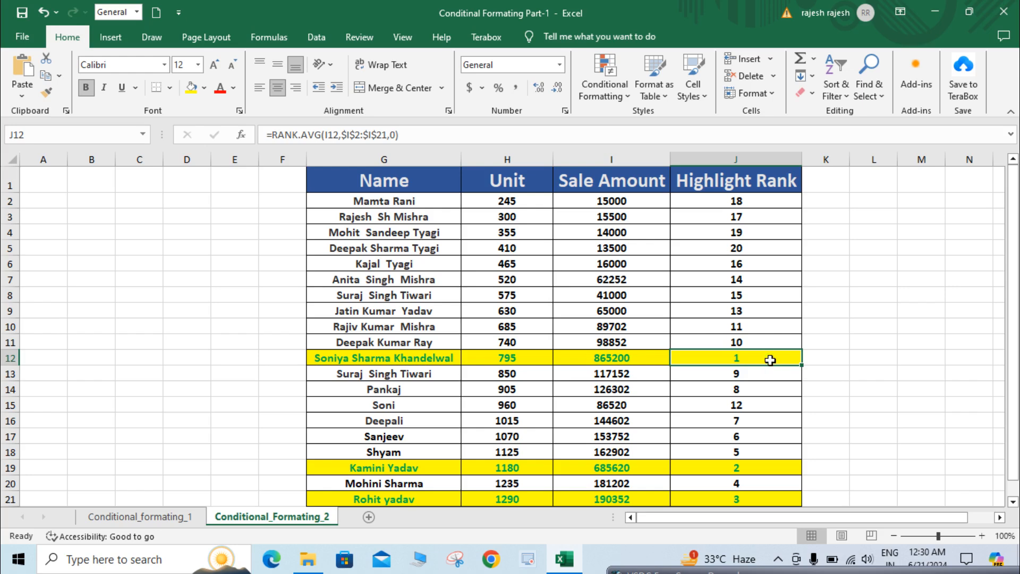
left_click(770, 470)
left_click(756, 499)
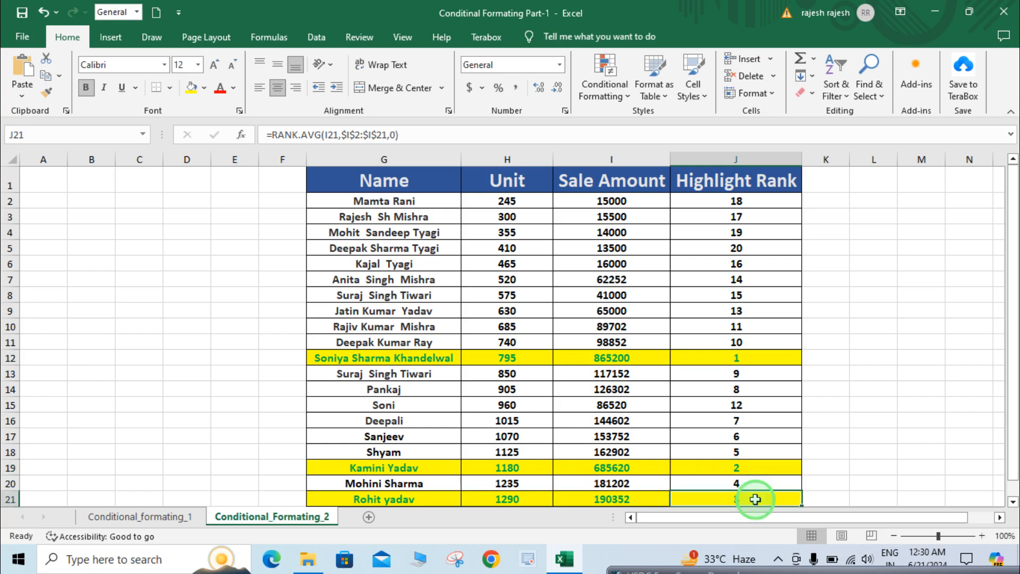
left_click(645, 362)
left_click(711, 355)
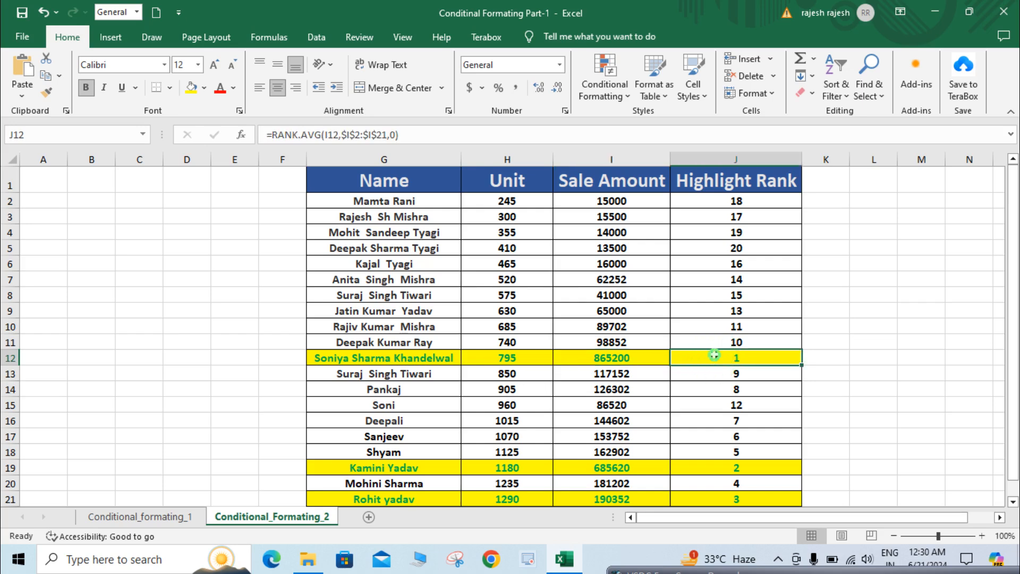
left_click(616, 469)
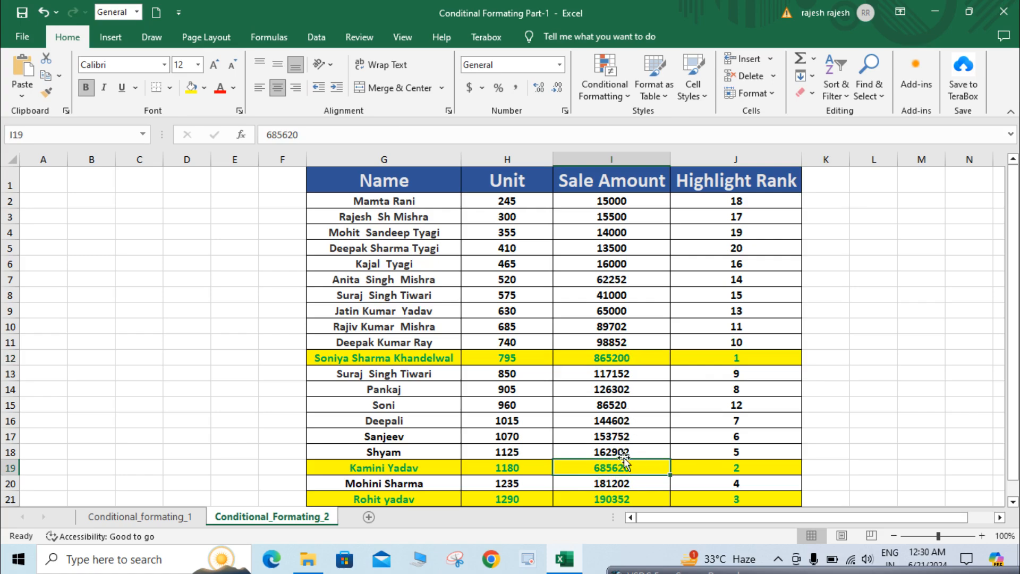
left_click(723, 471)
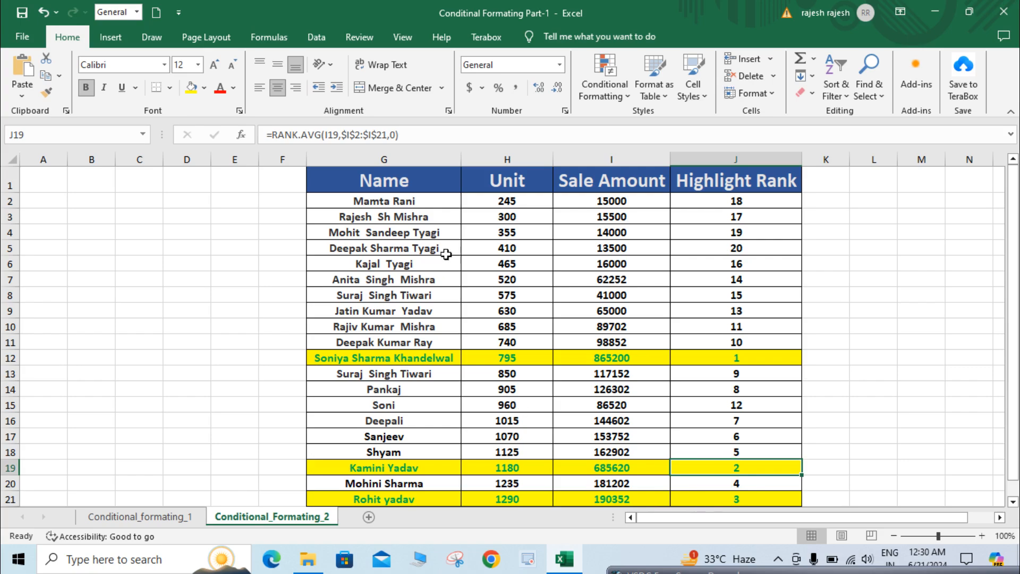
Clear the conditional formatting rules from the table data G2:J21
left_click(397, 195)
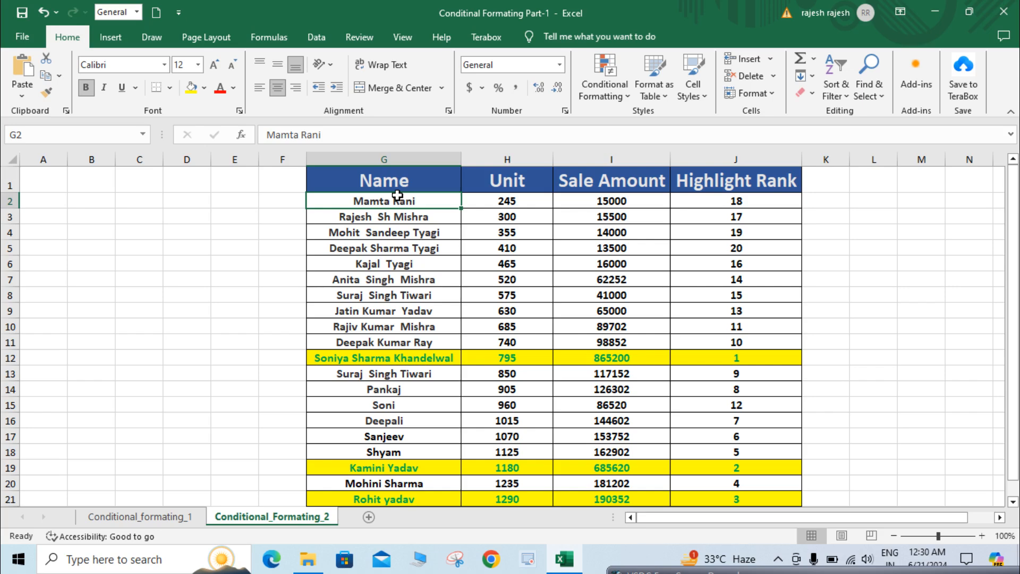
key("ctrl+shift+Right")
key("ctrl+shift+Down")
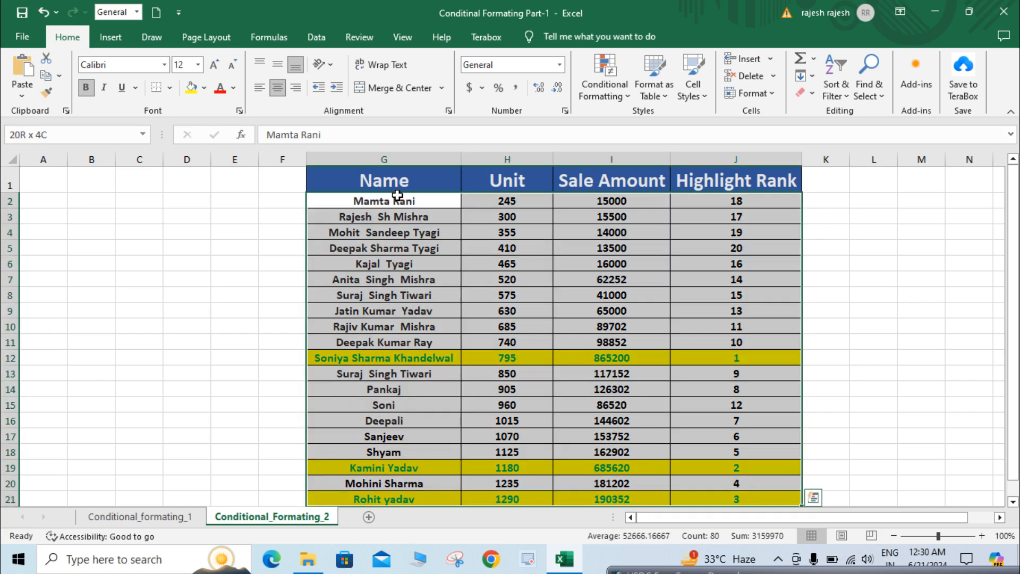
left_click(615, 91)
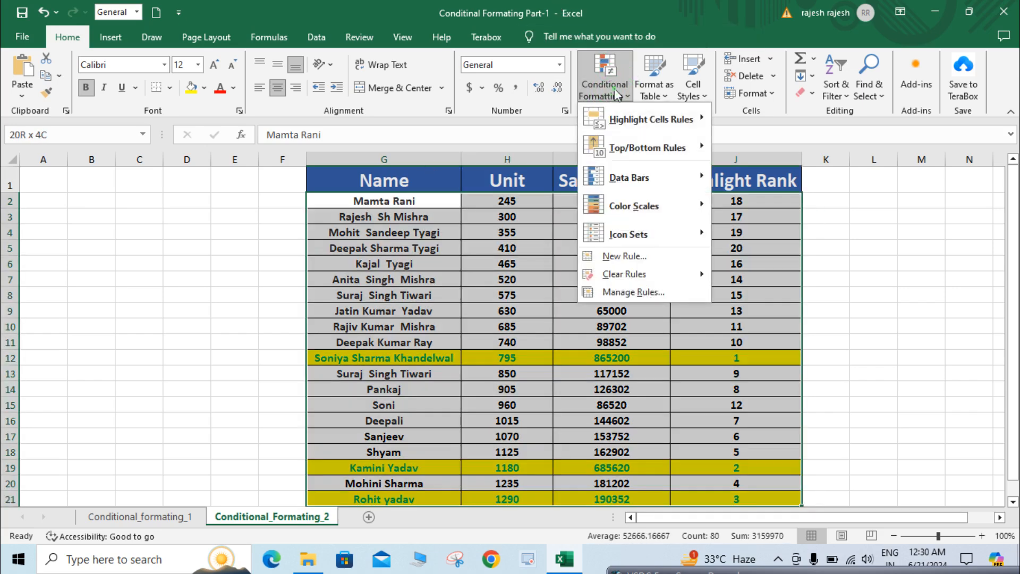
mouse_move(639, 277)
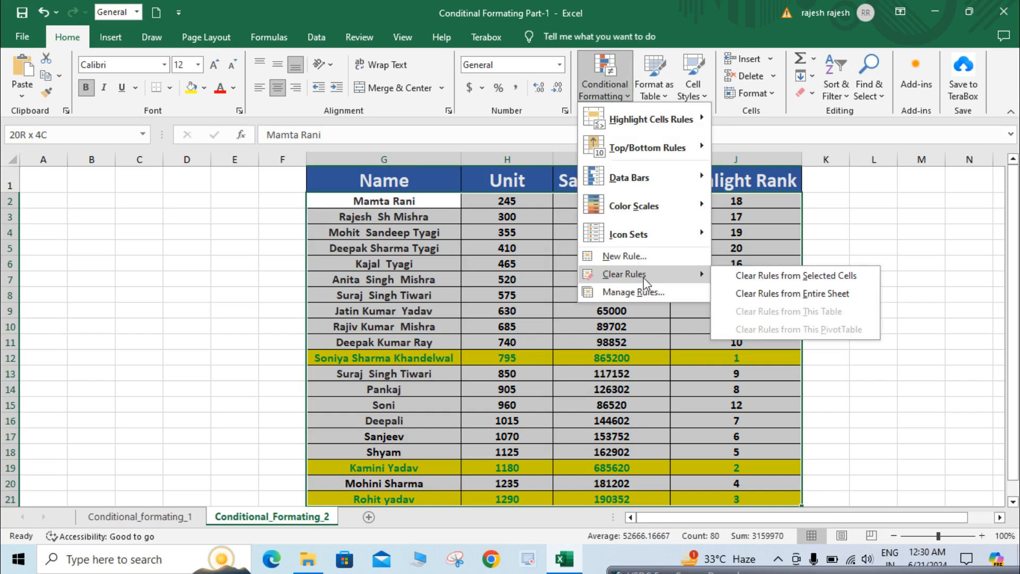
left_click(743, 278)
left_click(612, 248)
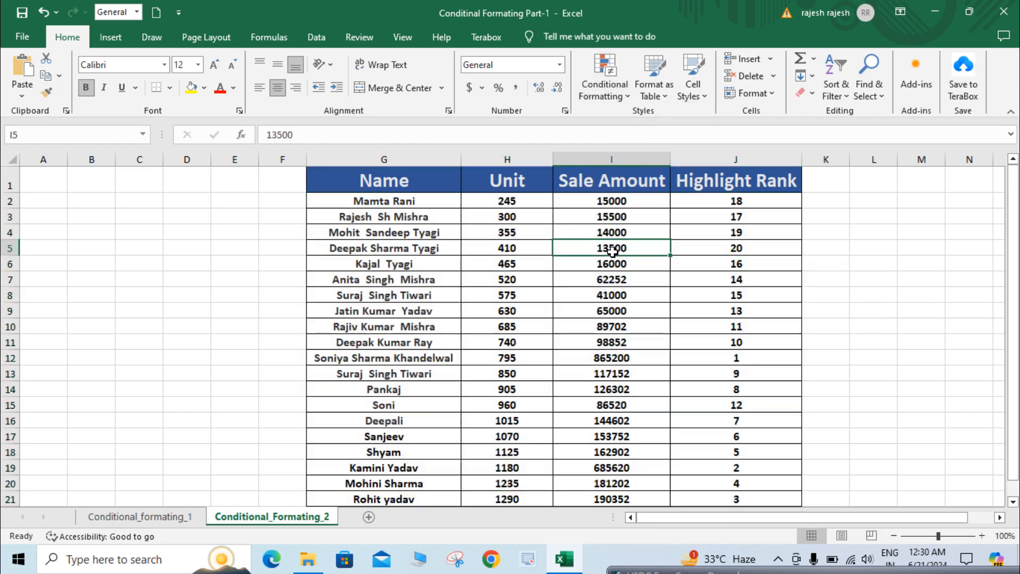
left_click(617, 93)
mouse_move(636, 140)
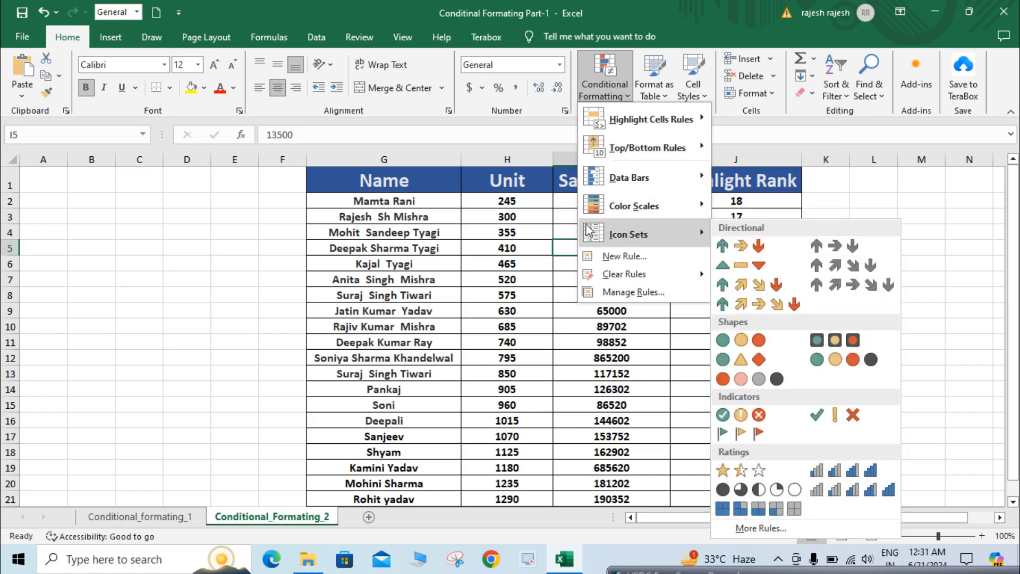
left_click(550, 223)
Preview a Bottom Items rule with Light Red Fill with Dark Red Text for the 3 lowest sale amounts in I2:I21
left_click(601, 201)
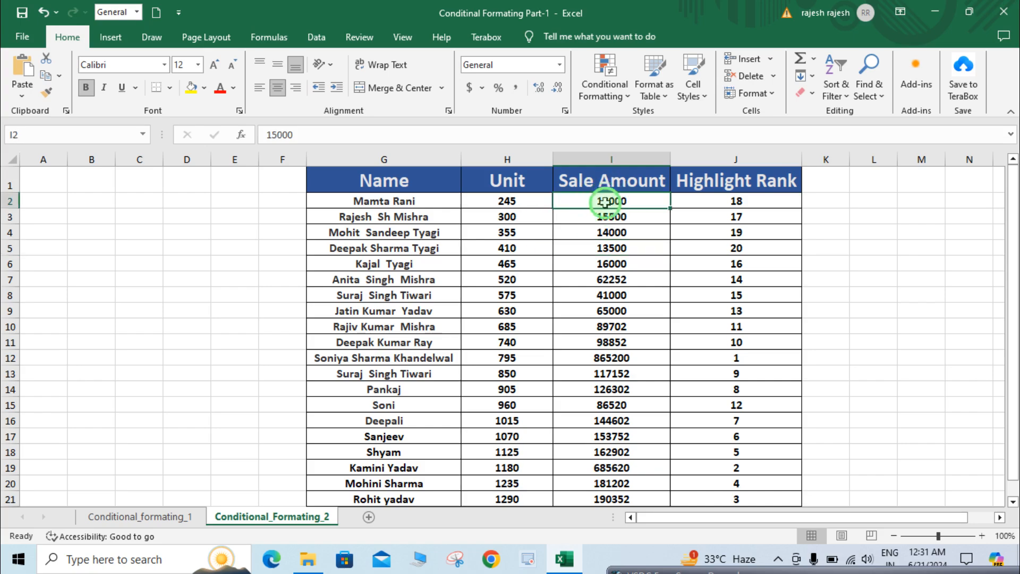
key("ctrl+shift+Down")
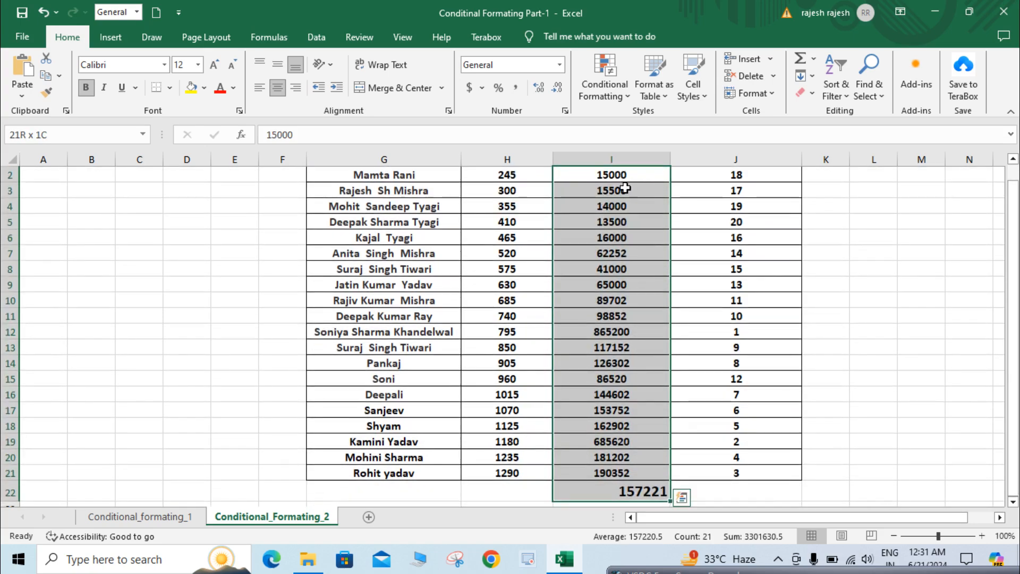
key("shift+Up")
left_click(616, 95)
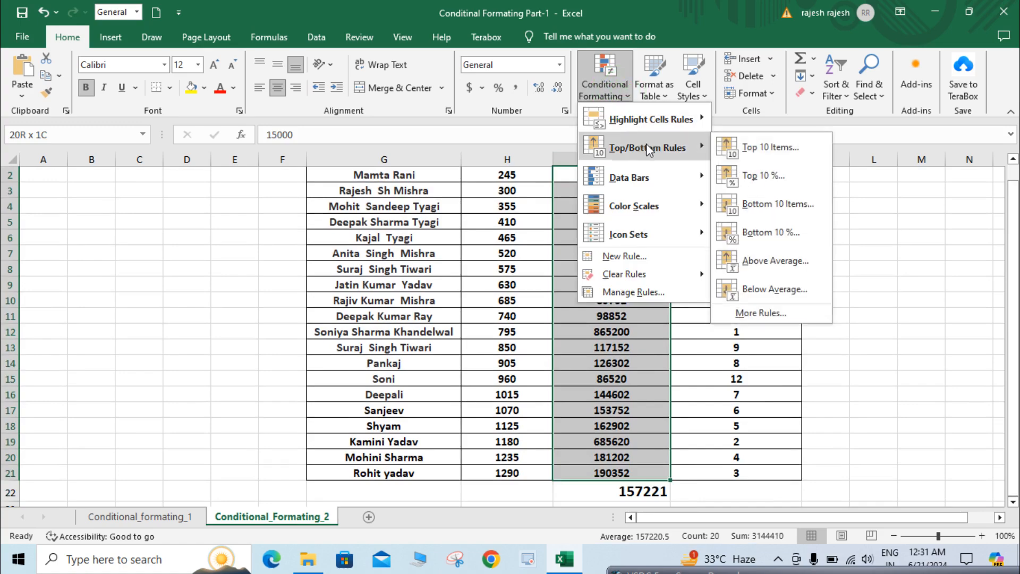
left_click(762, 206)
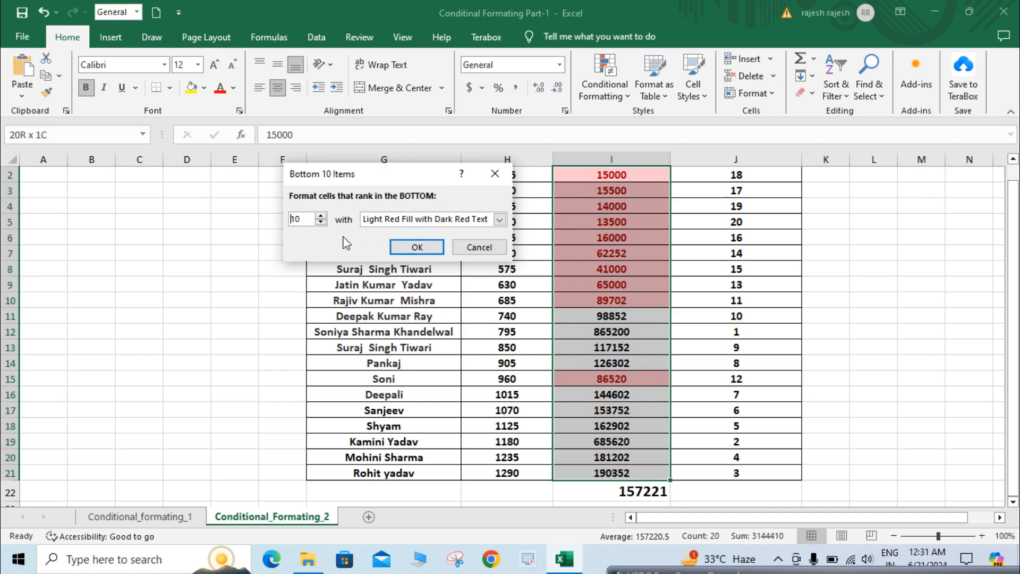
left_click(301, 219)
key("BackSpace")
key("BackSpace")
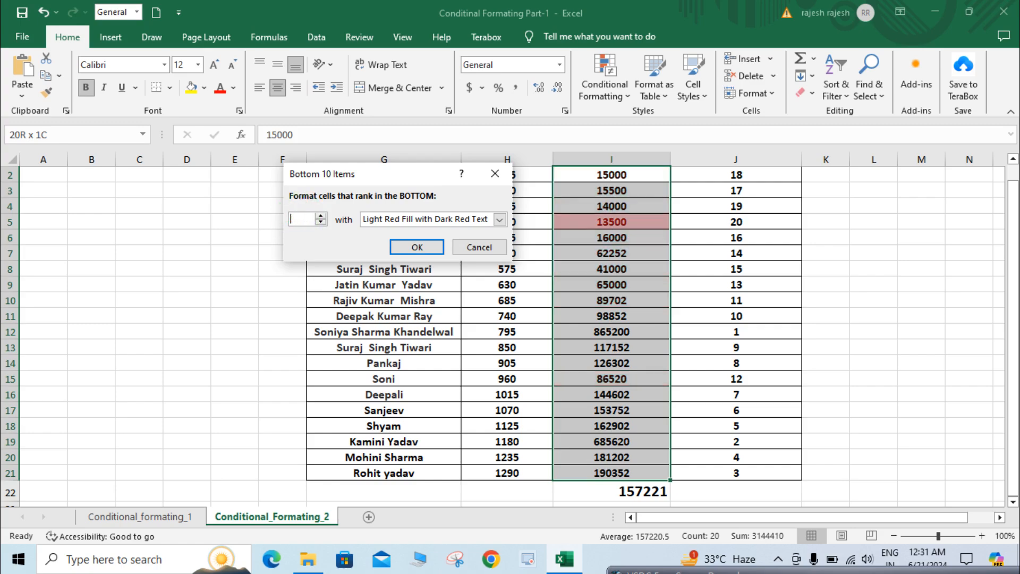
type("3")
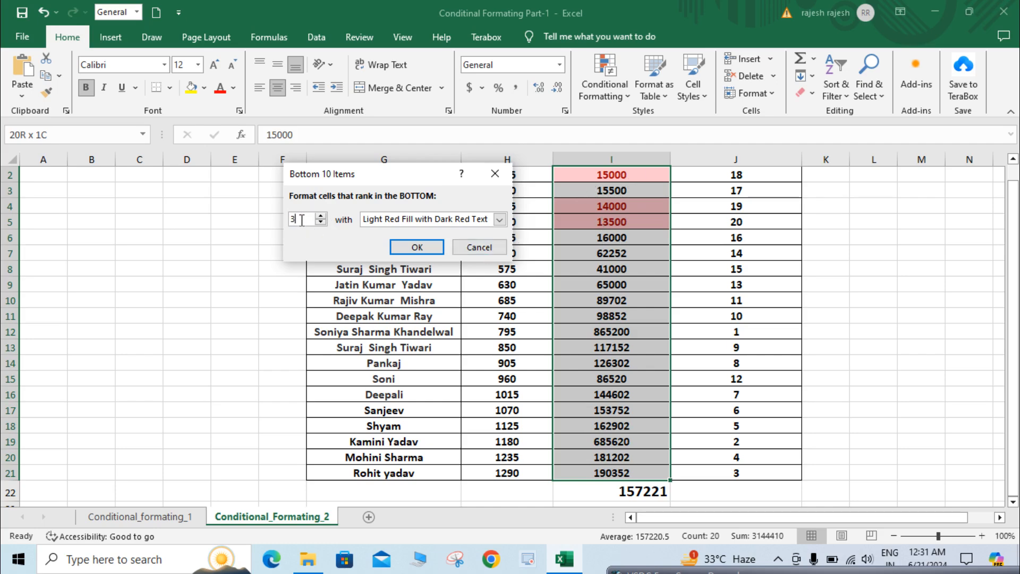
View the format choices for the bottom-three rule and cancel the rule without applying it
left_click(499, 219)
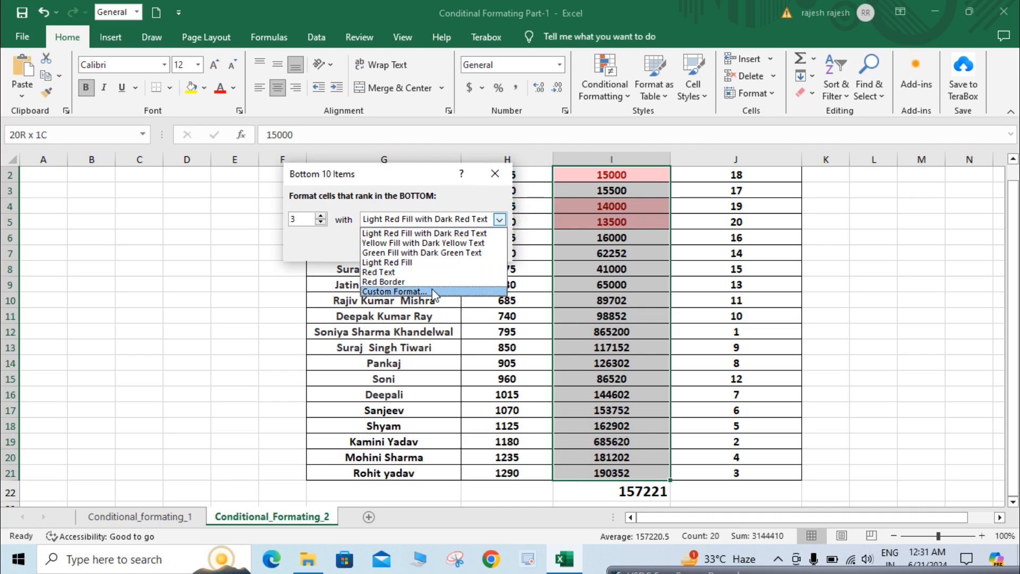
left_click(498, 313)
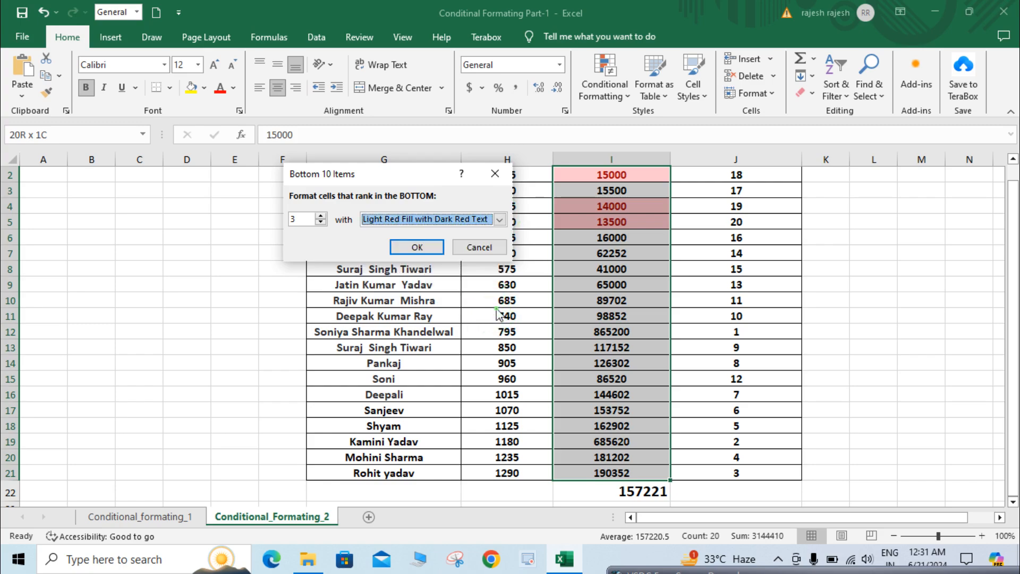
left_click(478, 247)
left_click(598, 236)
scroll(595, 223, "up", 2)
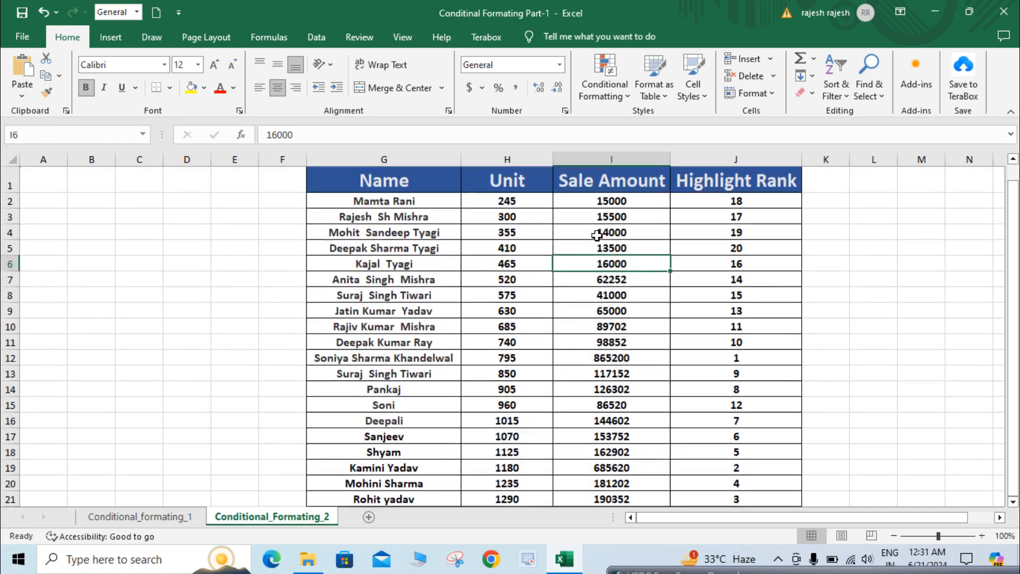
left_click(619, 97)
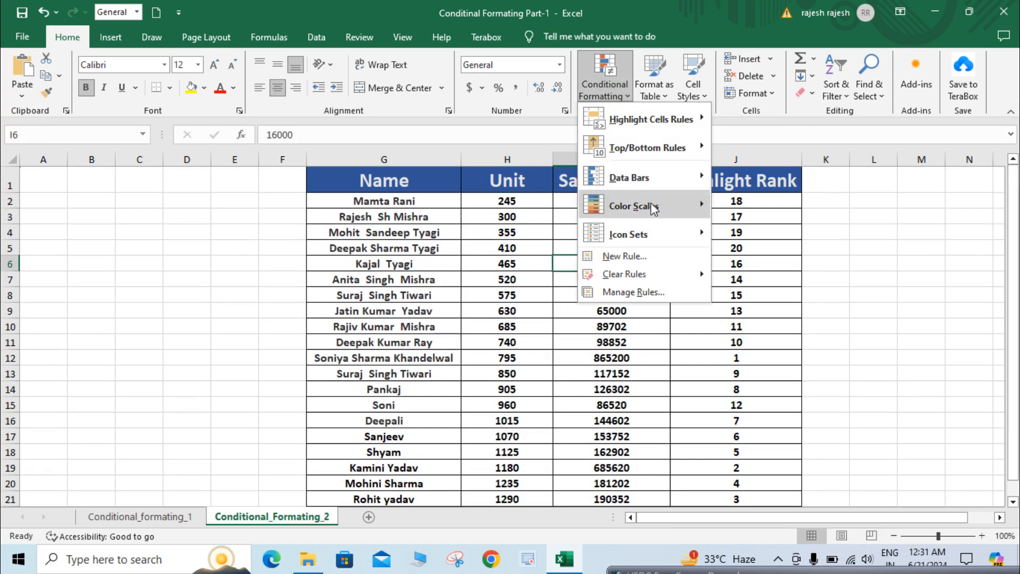
mouse_move(645, 204)
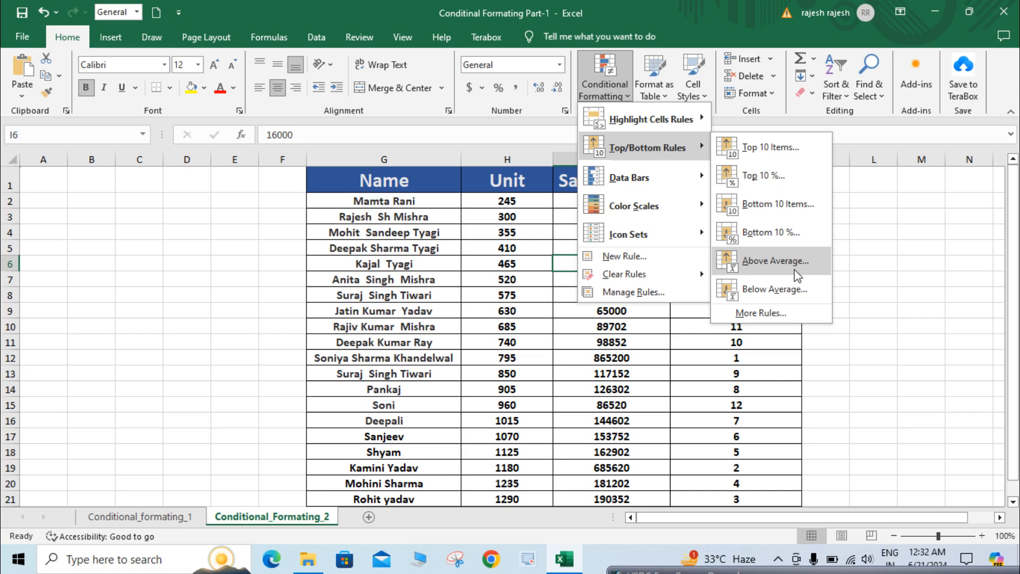
left_click(863, 313)
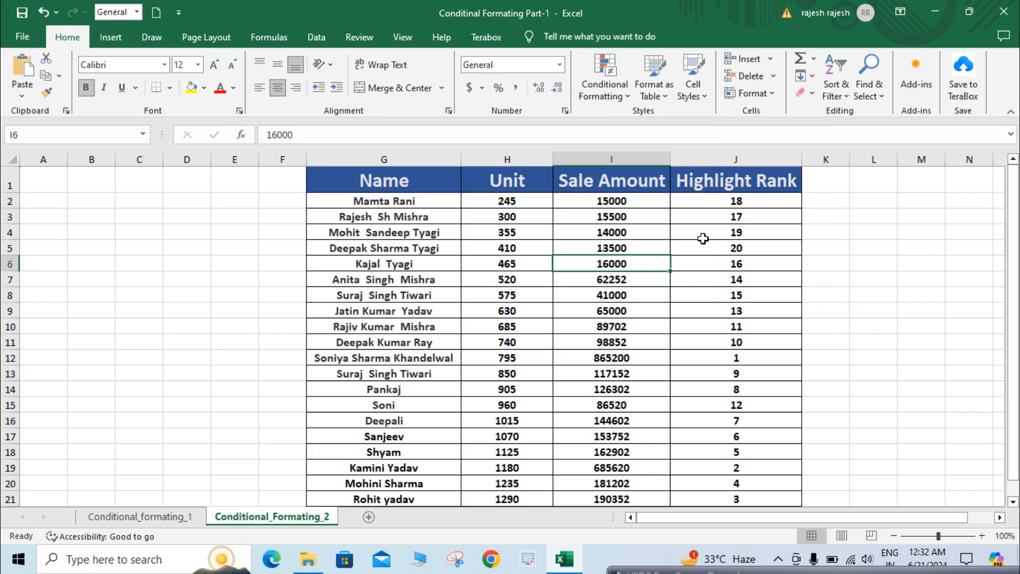
scroll(703, 239, "up", 3)
left_click(650, 215)
left_click(645, 200)
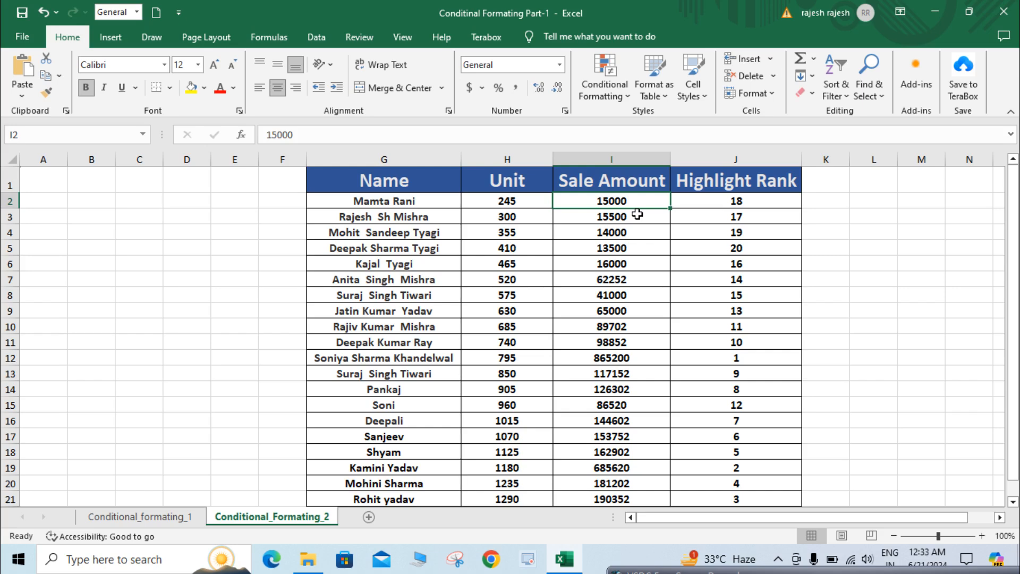
Delete the existing average below the Sale Amount column in cell I22
scroll(637, 214, "down", 1)
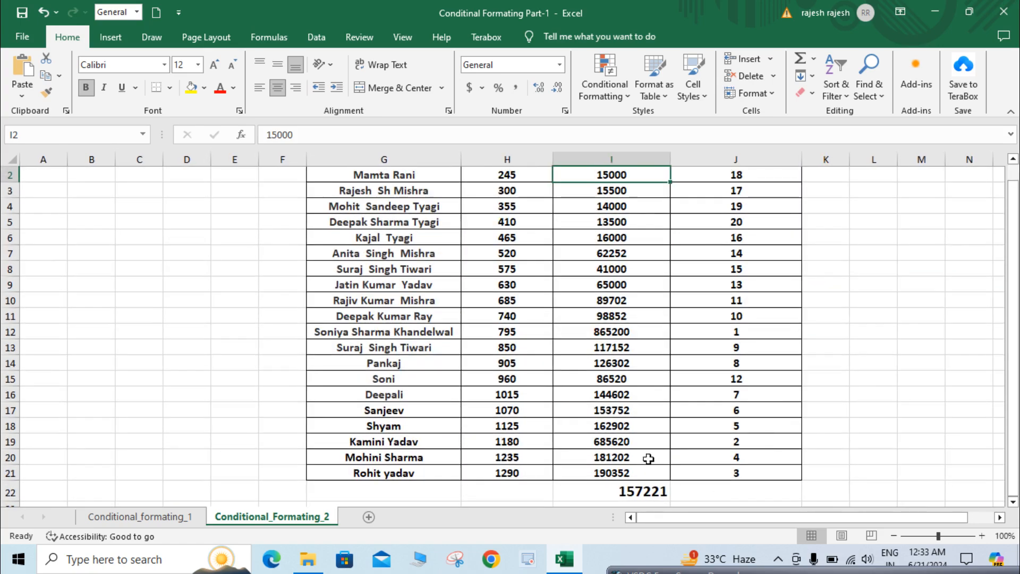
left_click(640, 496)
key("Delete")
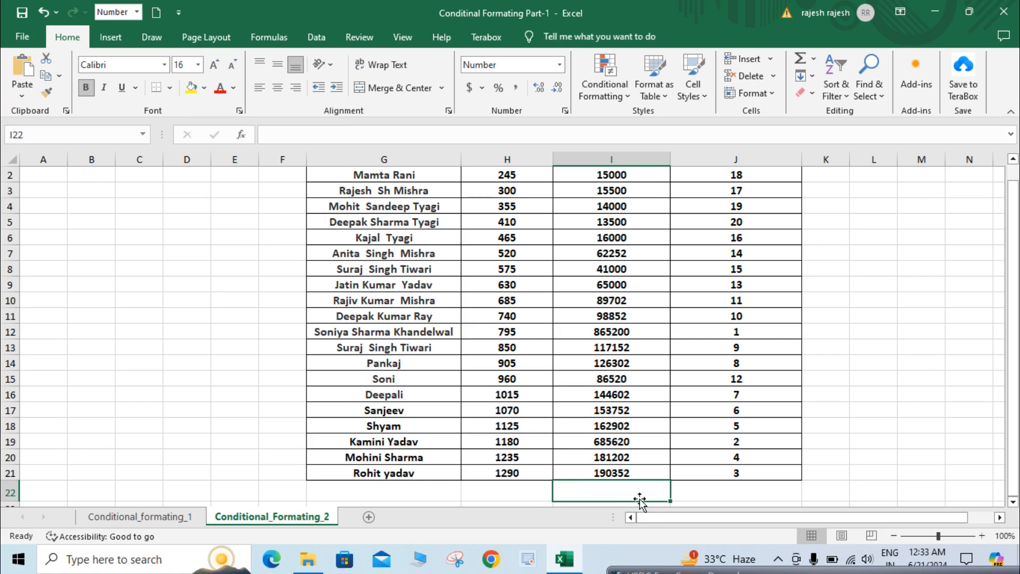
Calculate the average of sale amounts I2:I21 in cell I22 with AutoSum's Average function
scroll(637, 345, "up", 1)
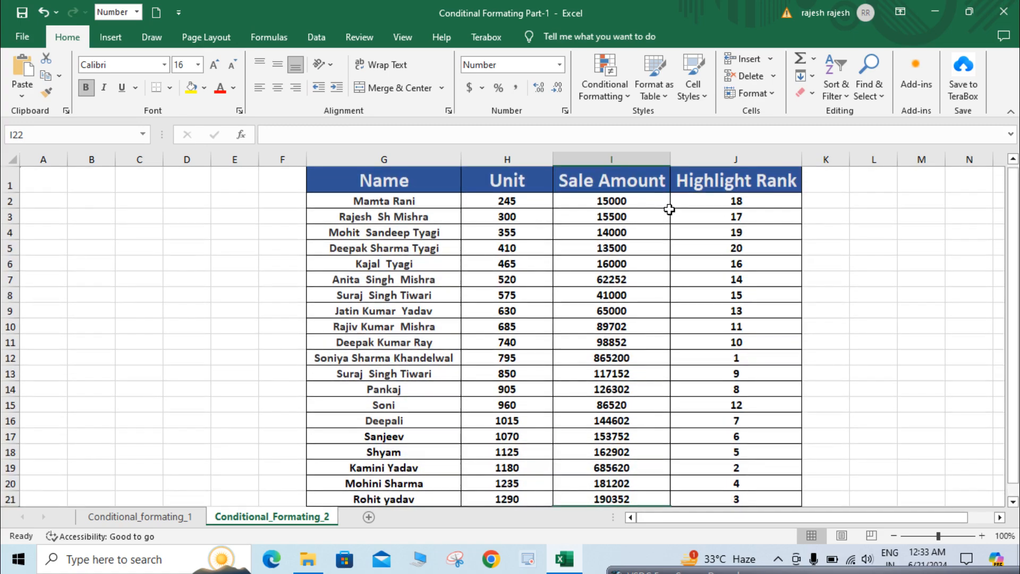
left_click(647, 200)
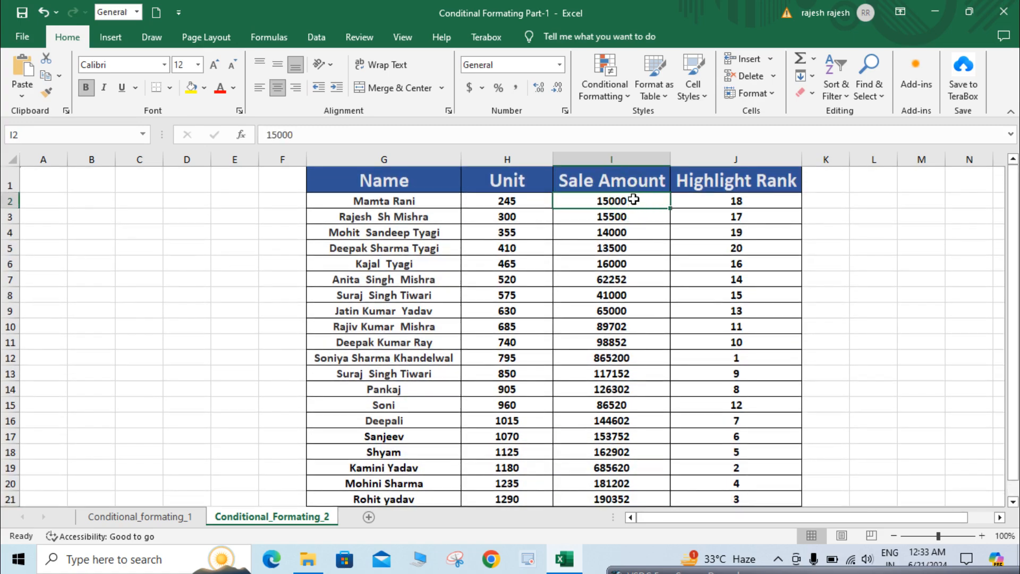
key("ctrl+shift+Down")
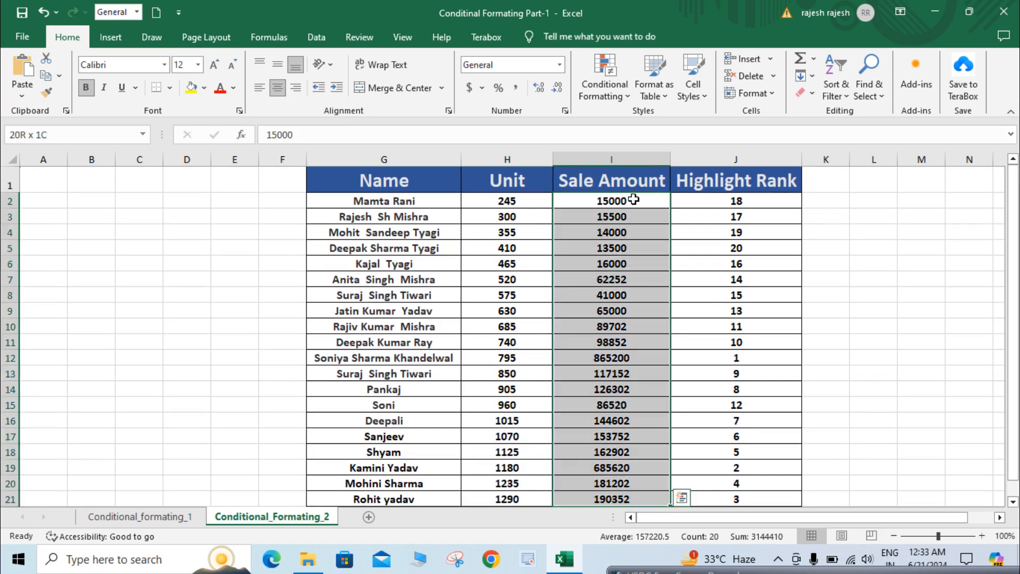
key("shift+Down")
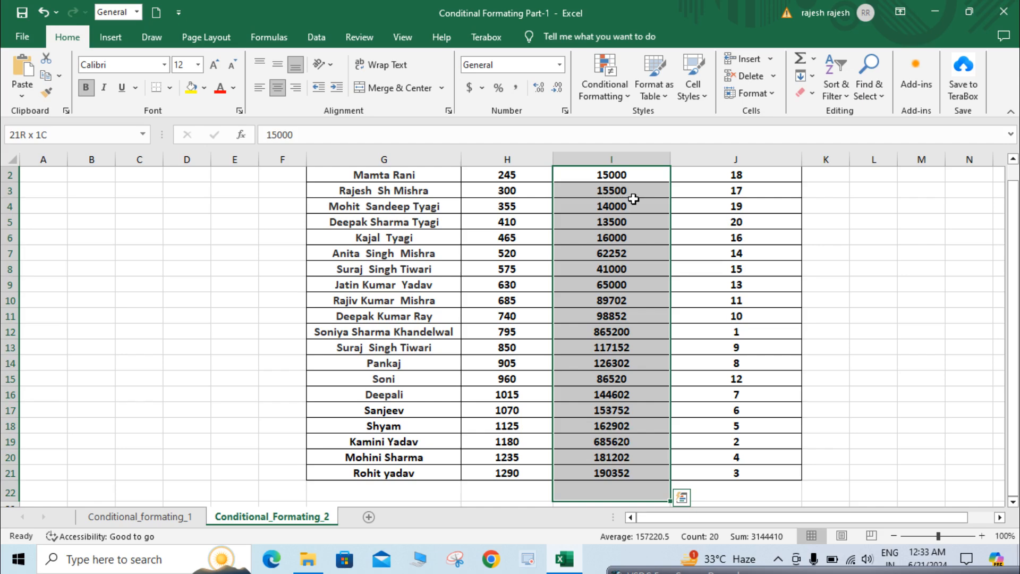
left_click(815, 58)
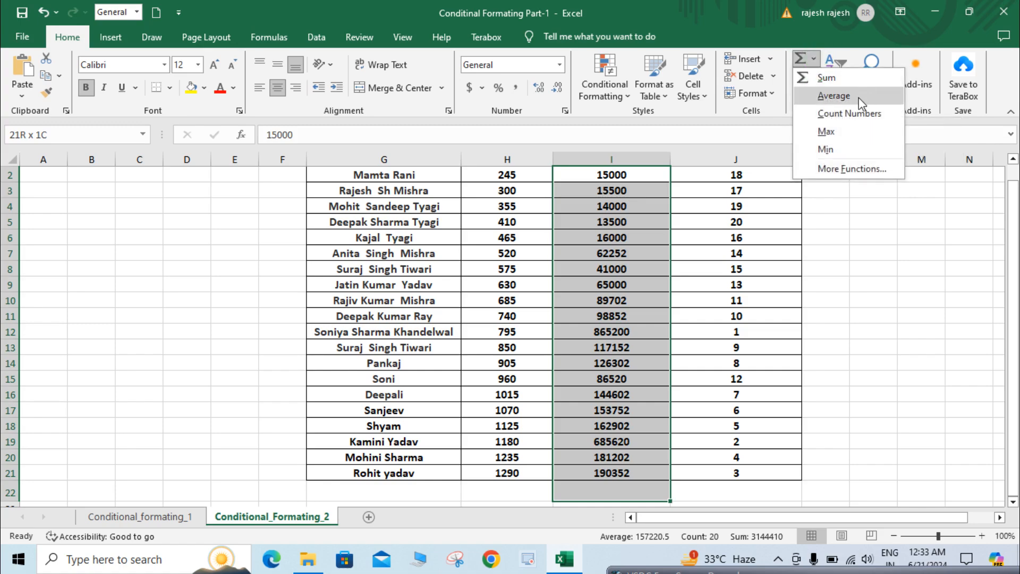
left_click(834, 96)
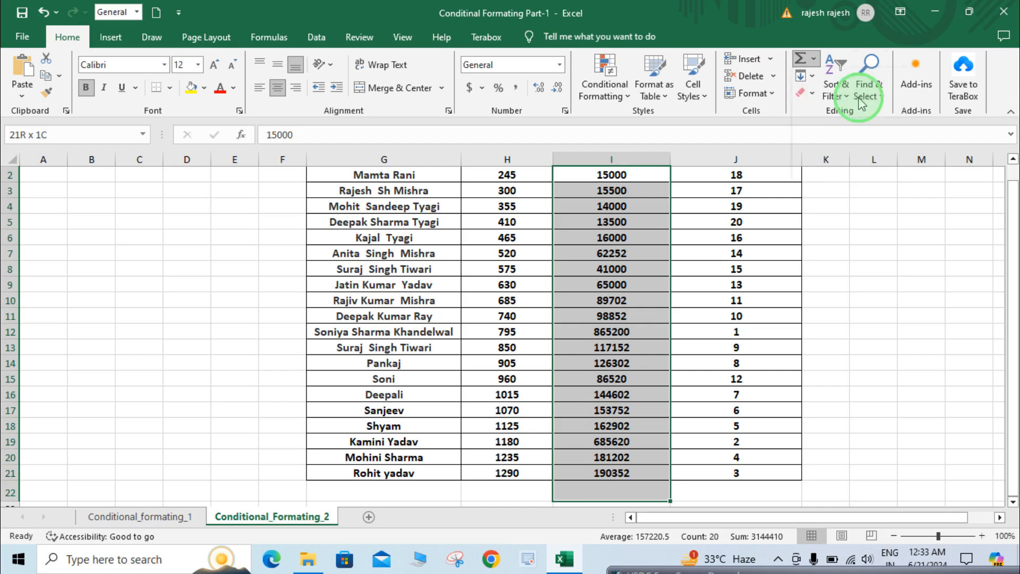
Give the average in cell I22 a yellow fill and centre it horizontally
left_click(612, 489)
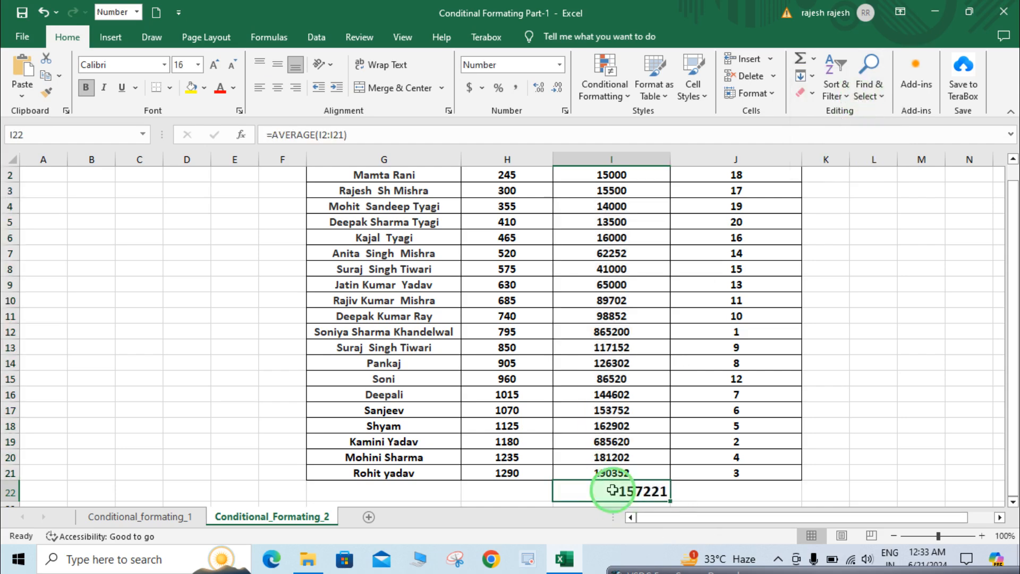
left_click(194, 91)
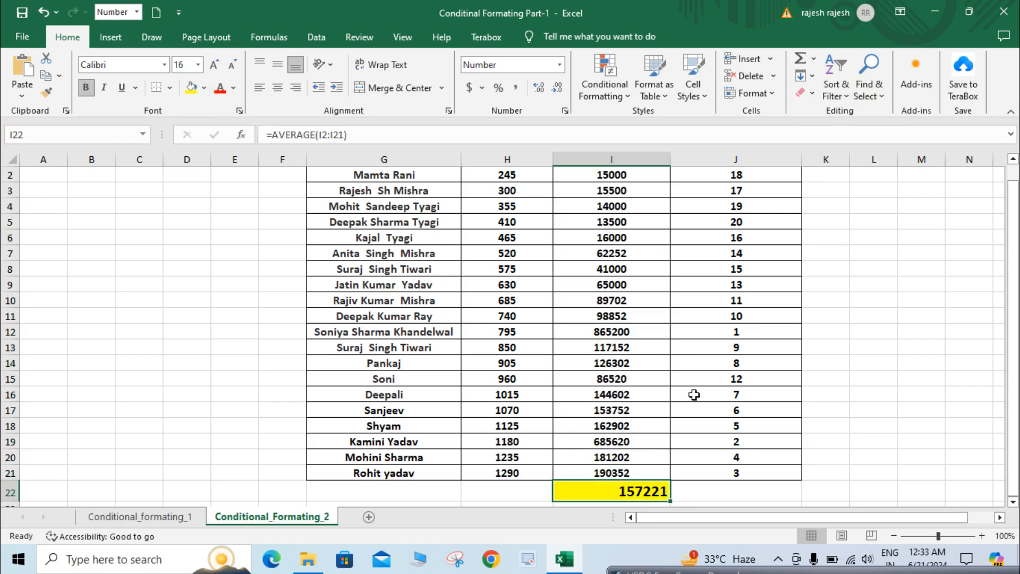
left_click(278, 87)
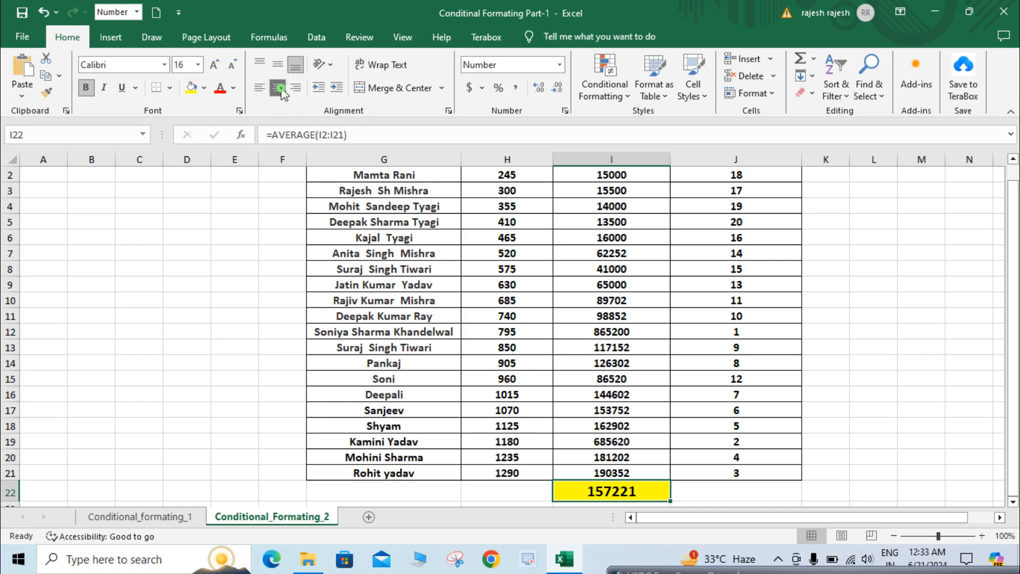
left_click(684, 461)
left_click(623, 497)
Apply an Above Average conditional formatting rule with Light Red Fill with Dark Red Text to sale amounts I2:I21
scroll(622, 386, "up", 1)
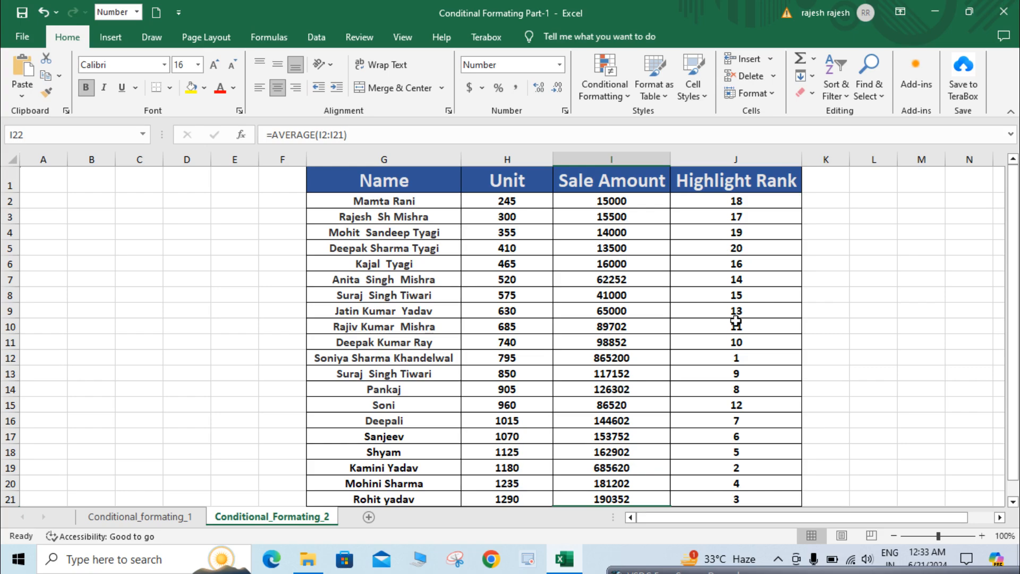
left_click(639, 205)
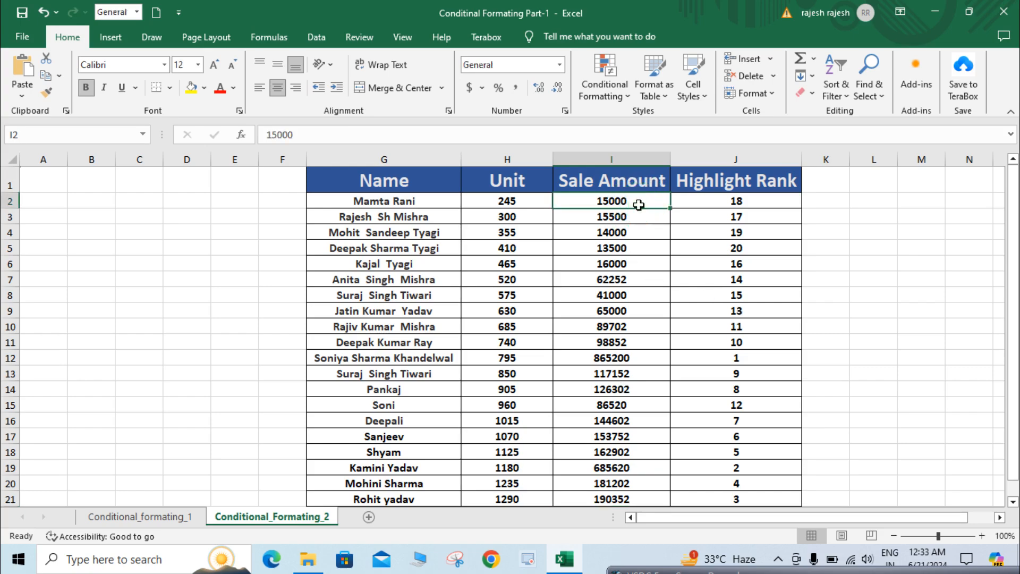
key("ctrl+shift+Down")
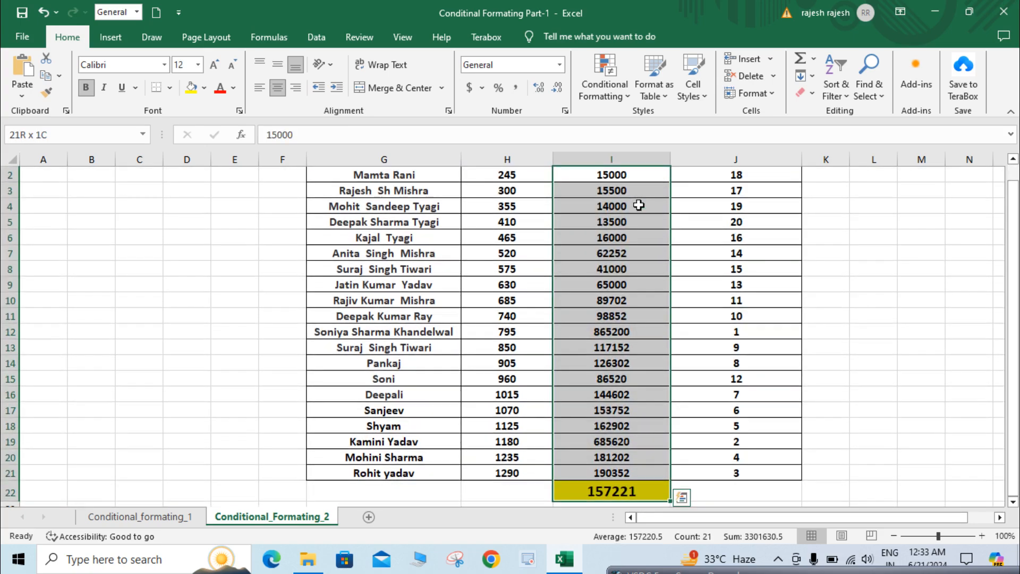
key("shift+Up")
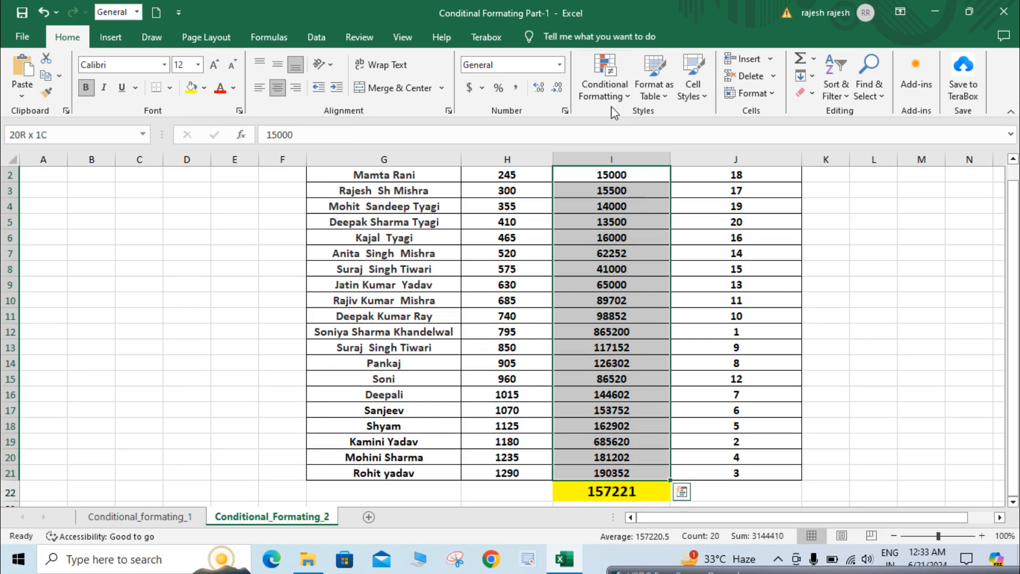
left_click(609, 89)
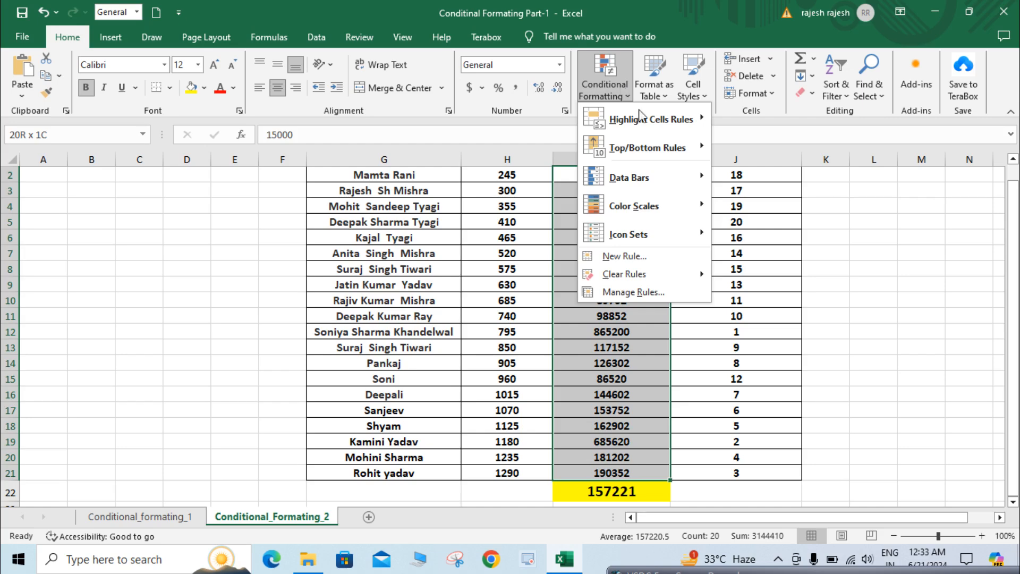
mouse_move(649, 149)
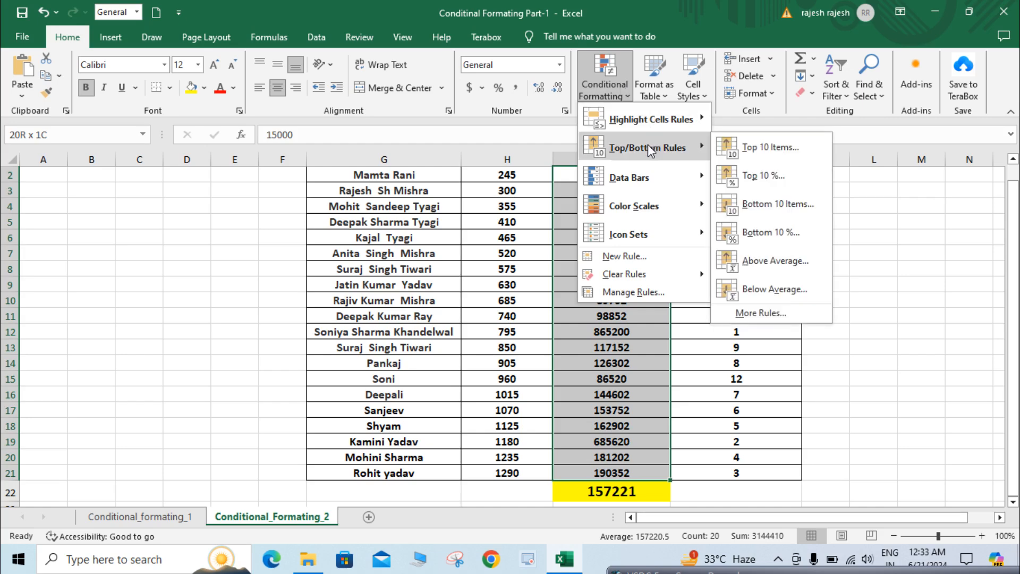
left_click(780, 260)
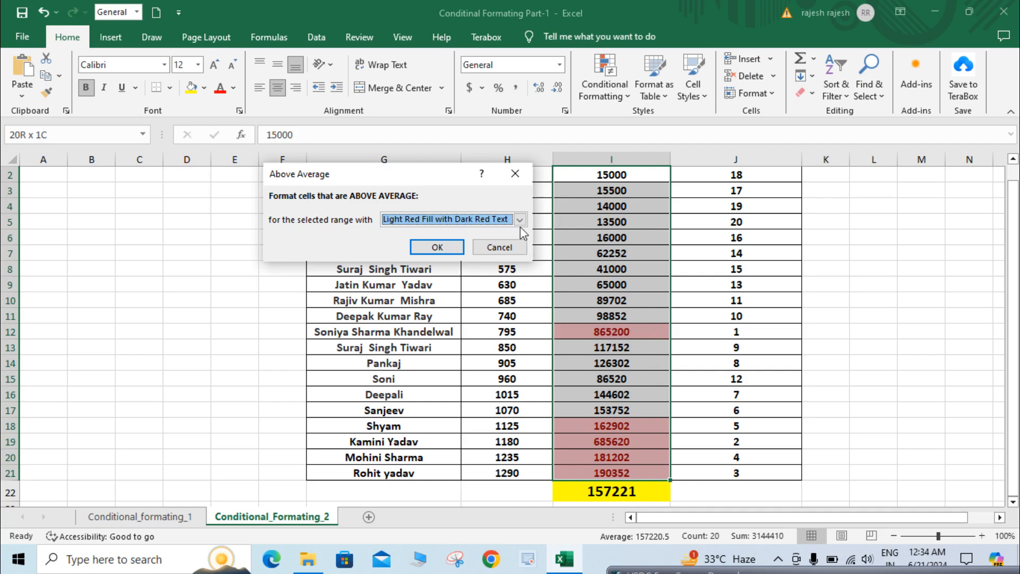
left_click(437, 248)
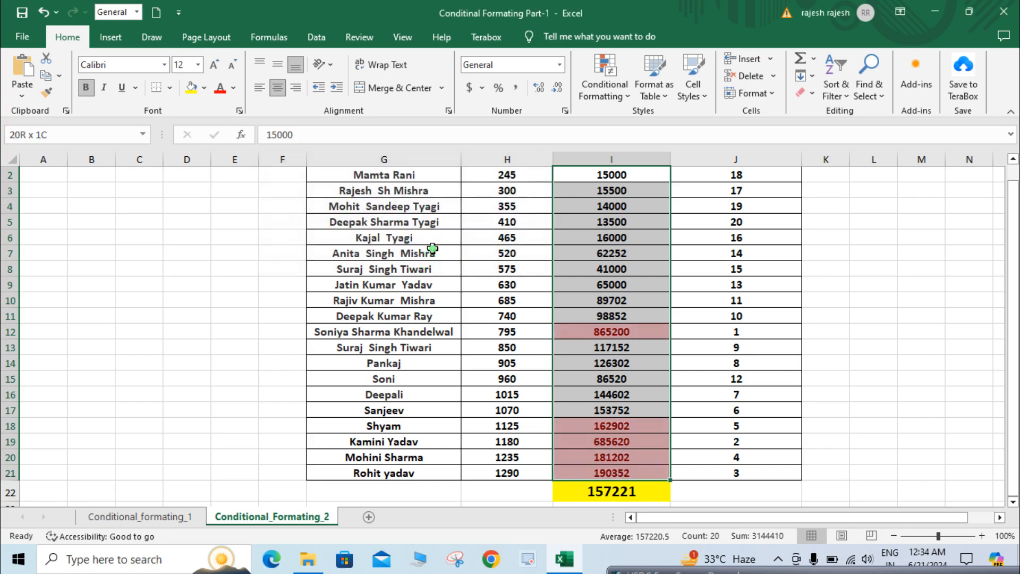
Compare the highlighted sale amounts with the column average in cell I22
left_click(591, 381)
scroll(592, 380, "down", 3)
scroll(595, 390, "up", 1)
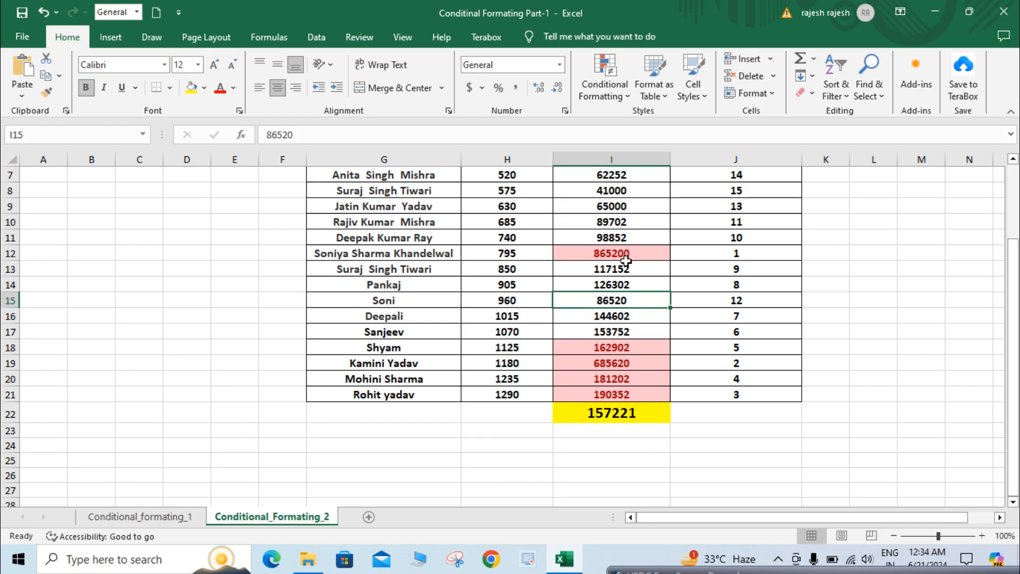
scroll(626, 258, "up", 2)
scroll(627, 261, "down", 2)
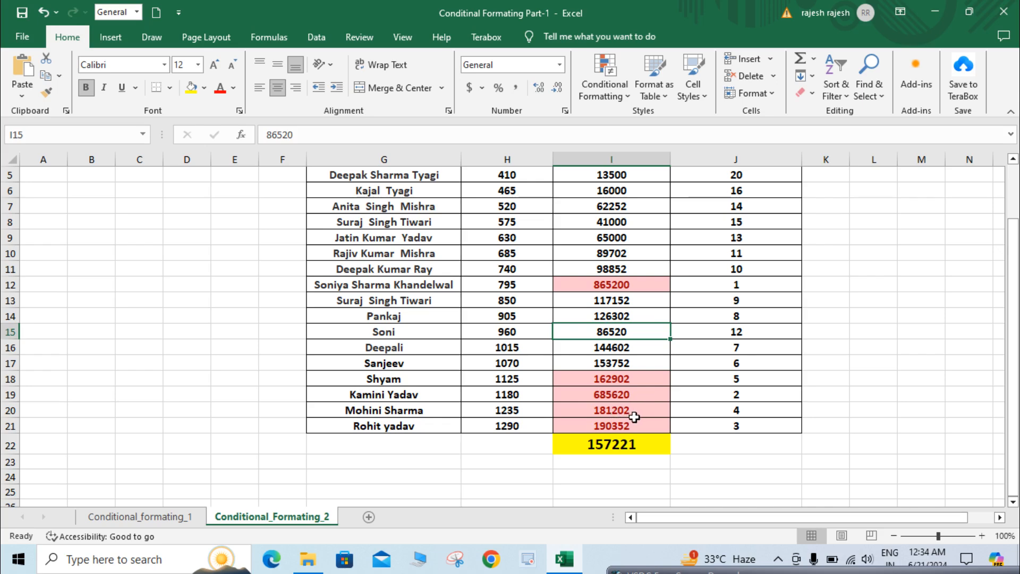
left_click(644, 445)
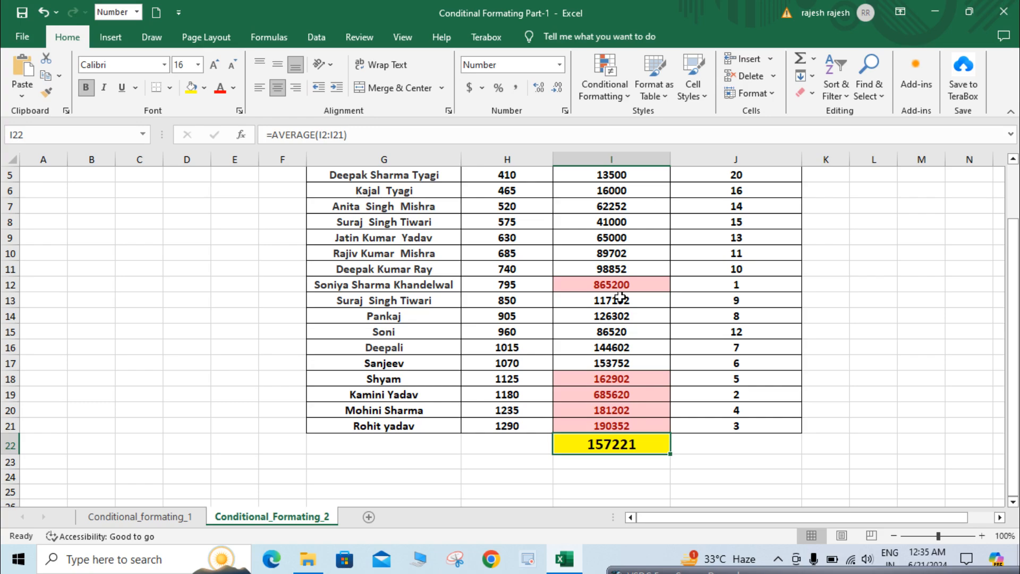
Clear the conditional formatting rules from sale amounts I2:I21, leaving the average in I22 out of the selection
scroll(621, 298, "up", 2)
left_click(622, 203)
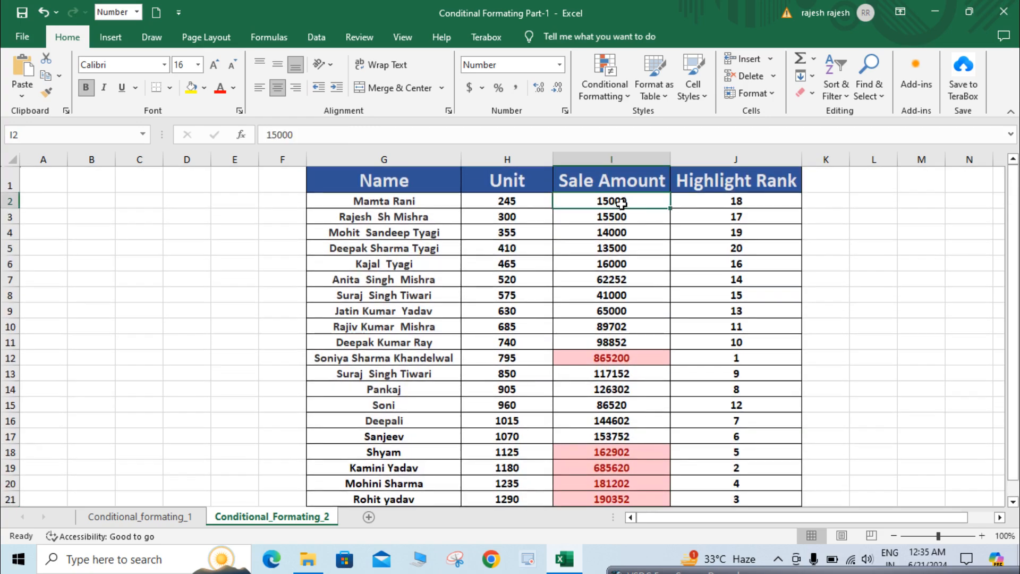
key("ctrl+shift+Down")
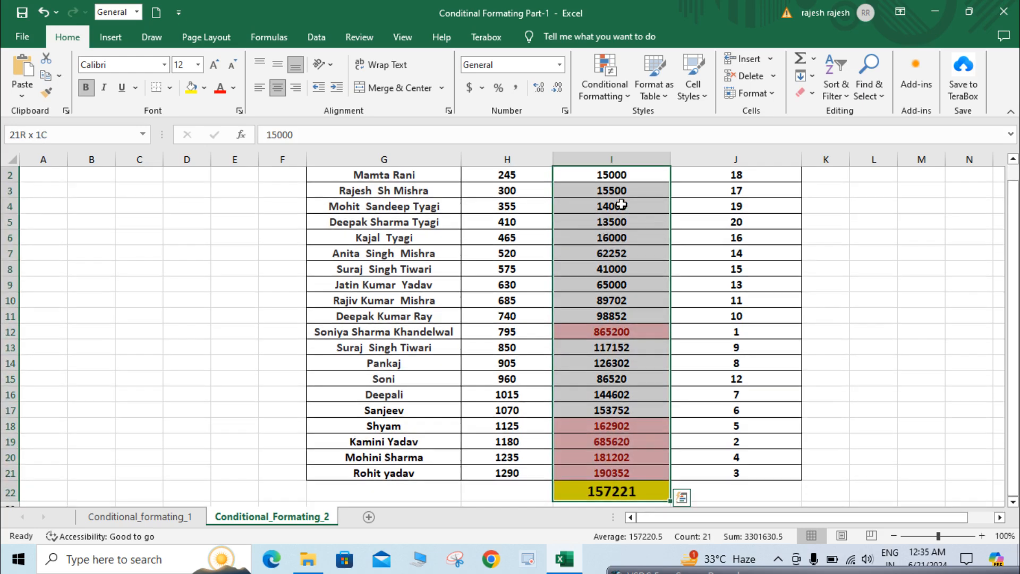
key("shift+Up")
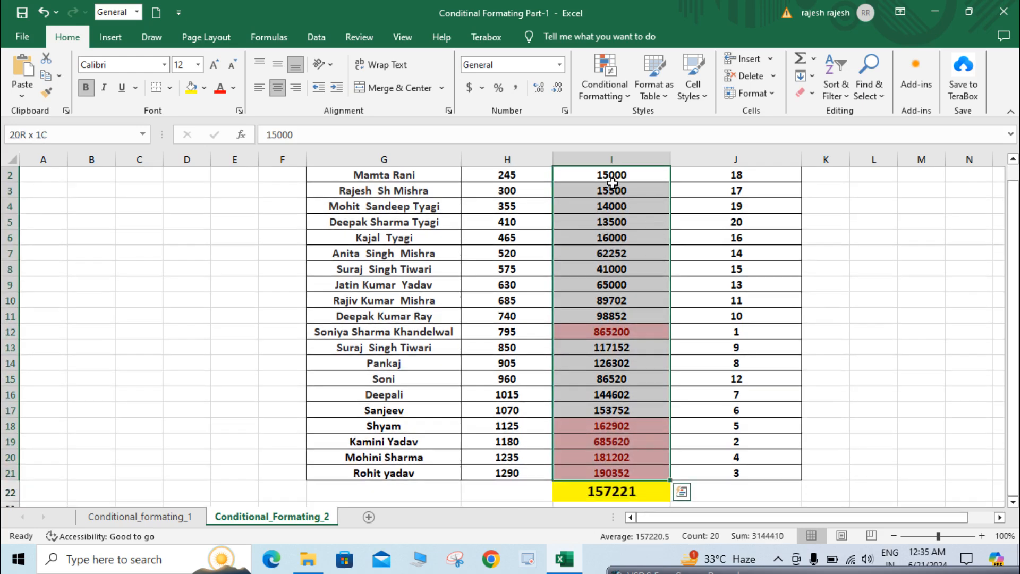
left_click(623, 83)
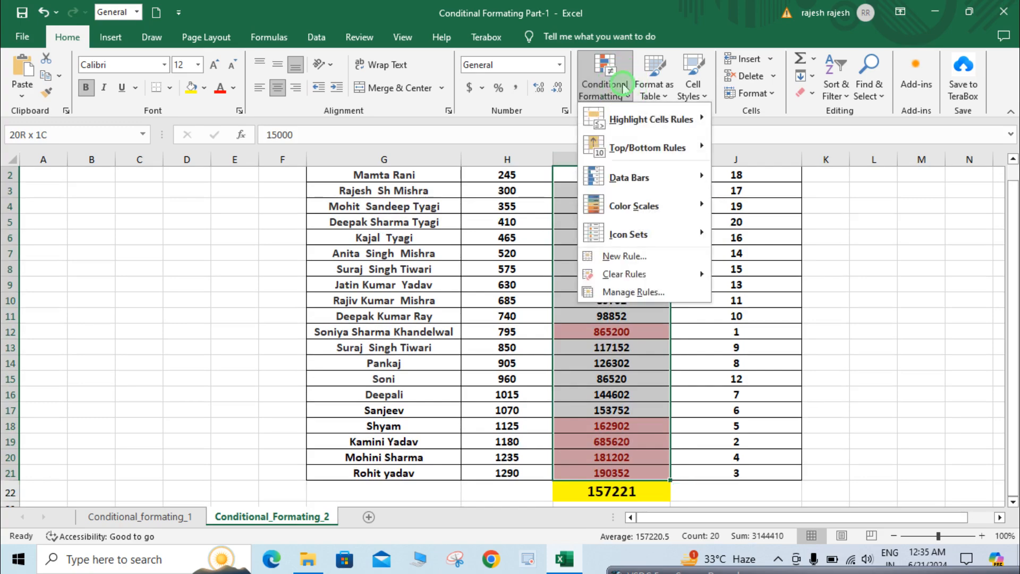
mouse_move(664, 273)
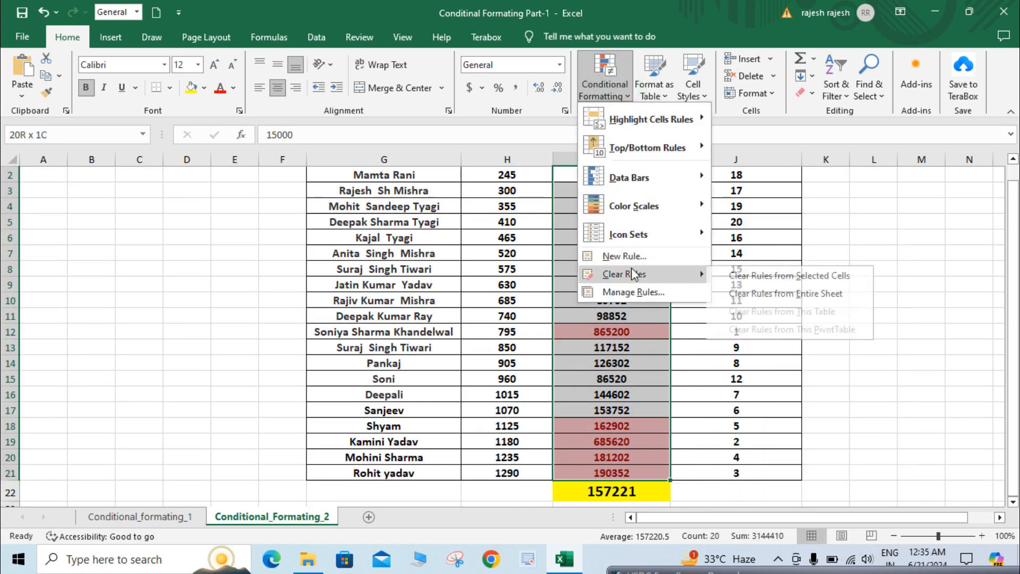
left_click(757, 276)
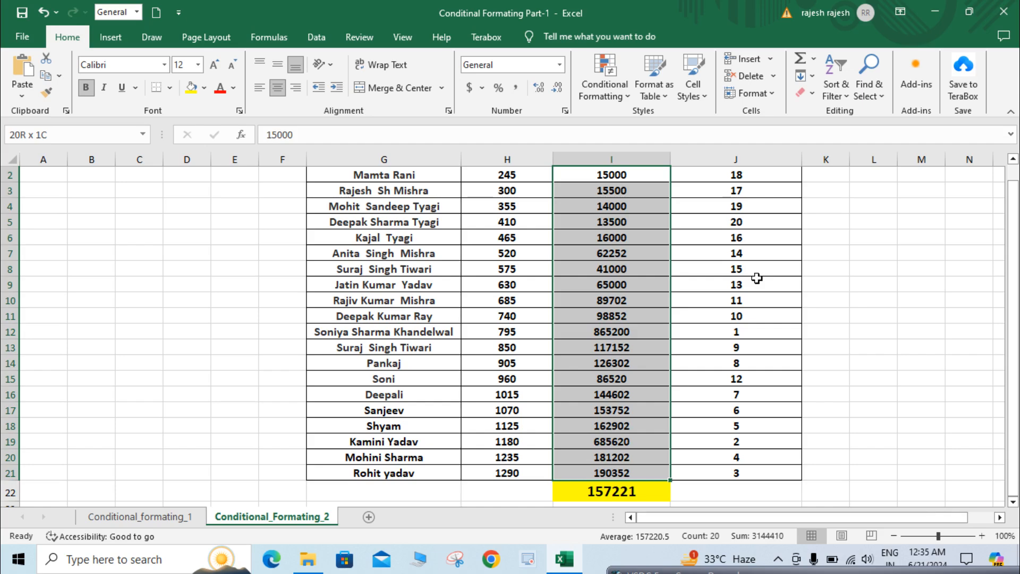
Apply a Below Average conditional formatting rule with Yellow Fill with Dark Yellow Text to sale amounts I2:I21
left_click(627, 97)
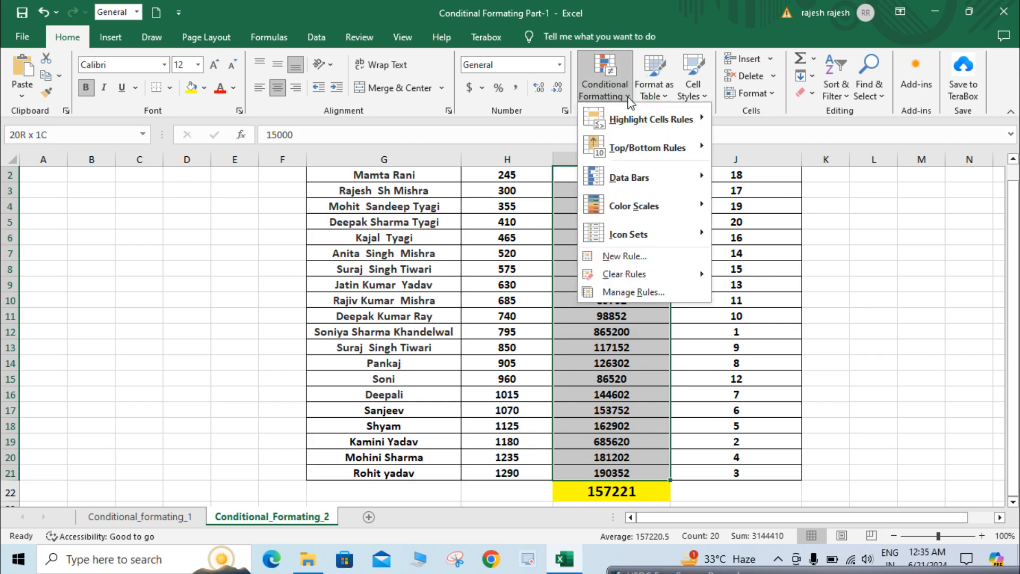
mouse_move(654, 159)
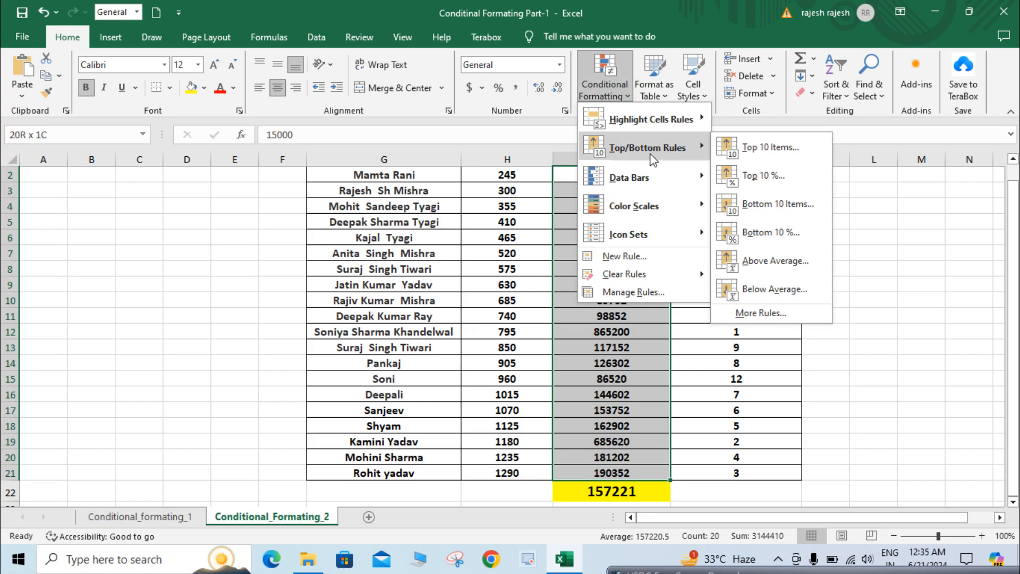
left_click(776, 289)
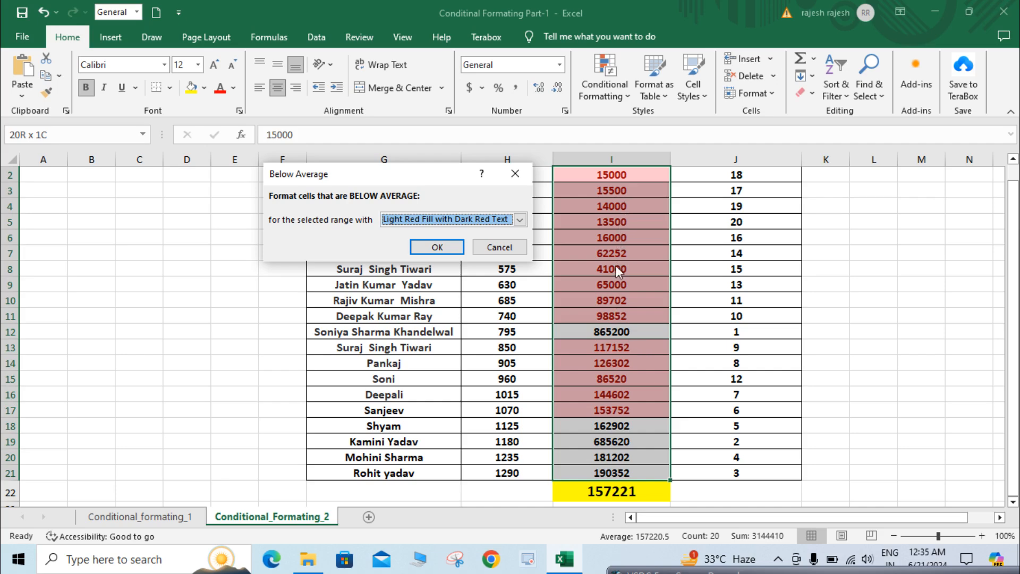
left_click(520, 219)
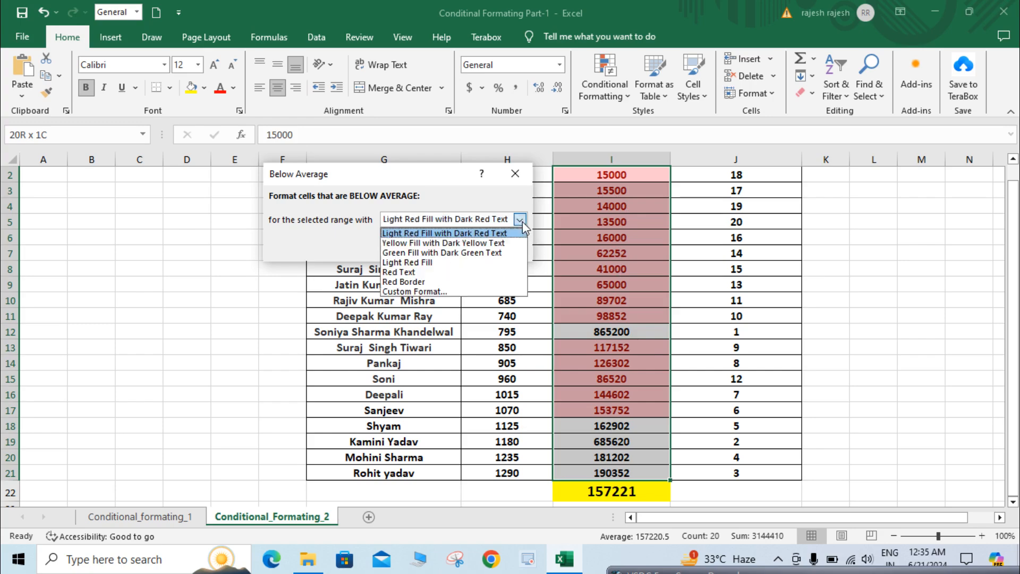
left_click(445, 243)
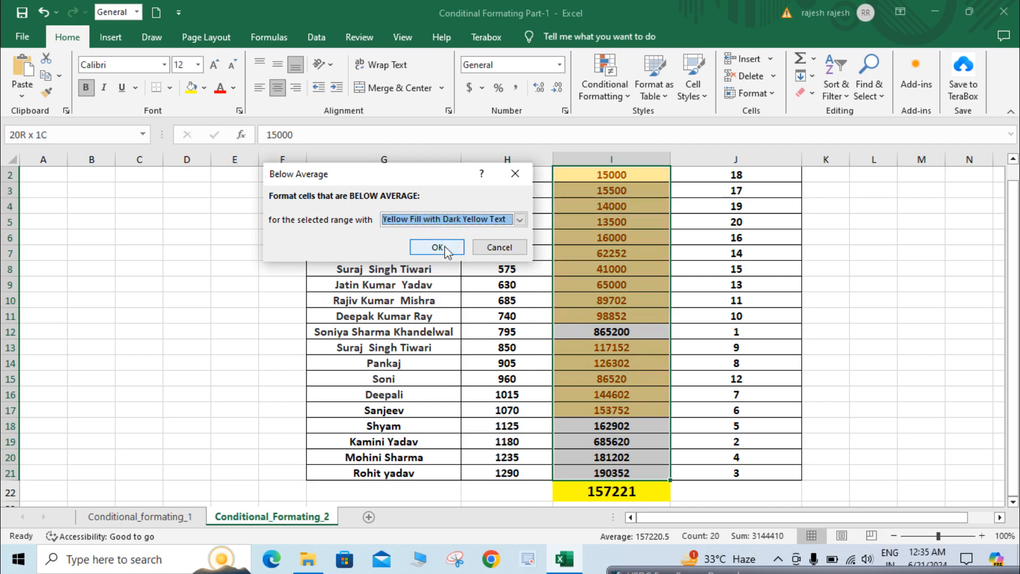
left_click(438, 247)
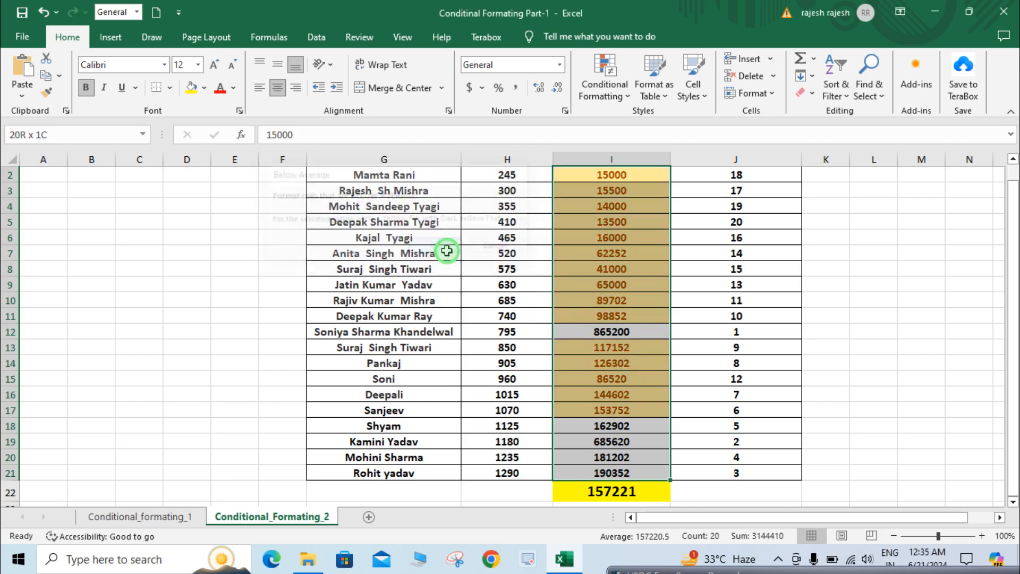
Check the yellow-highlighted sale amounts against the column average in cell I22
left_click(647, 319)
scroll(647, 318, "down", 1)
scroll(647, 319, "up", 2)
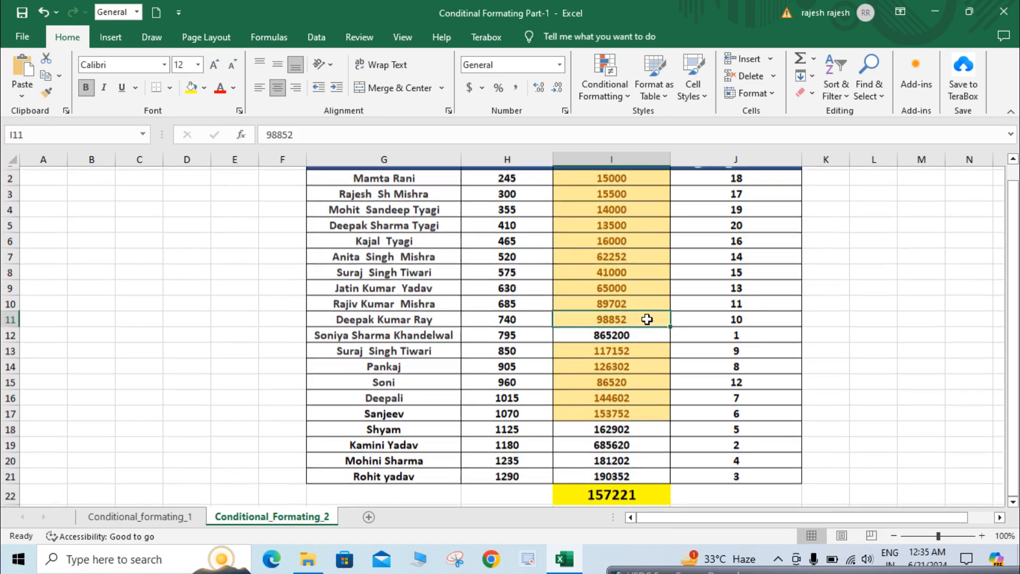
scroll(647, 319, "down", 2)
scroll(647, 318, "up", 1)
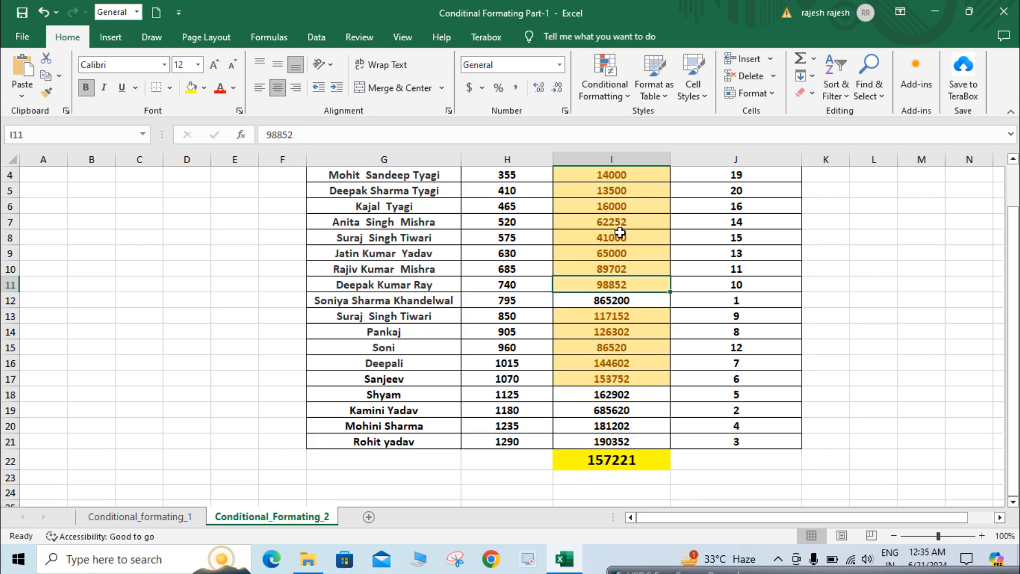
scroll(620, 233, "up", 1)
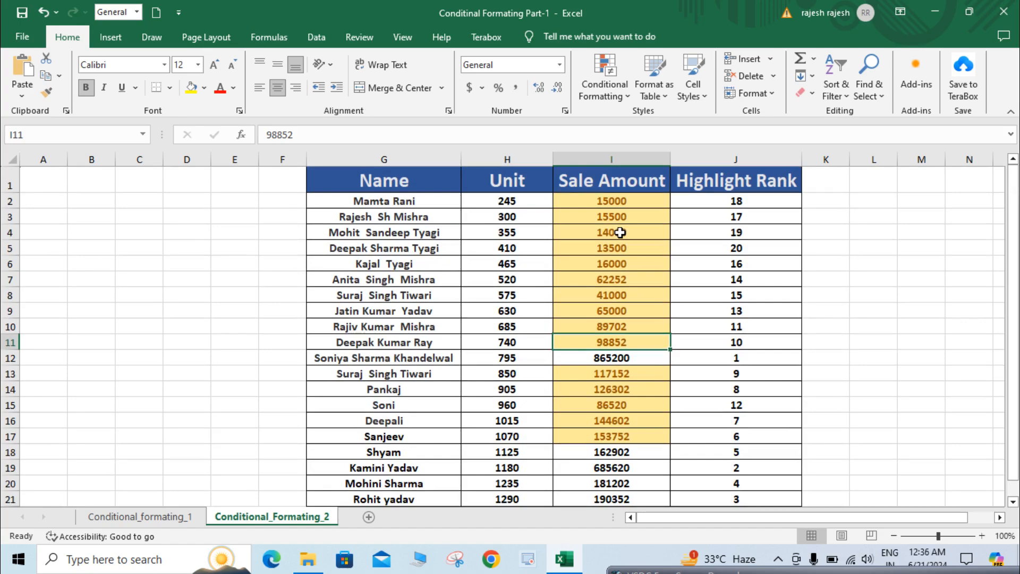
Open the Conditional Formatting rule choices
left_click(604, 88)
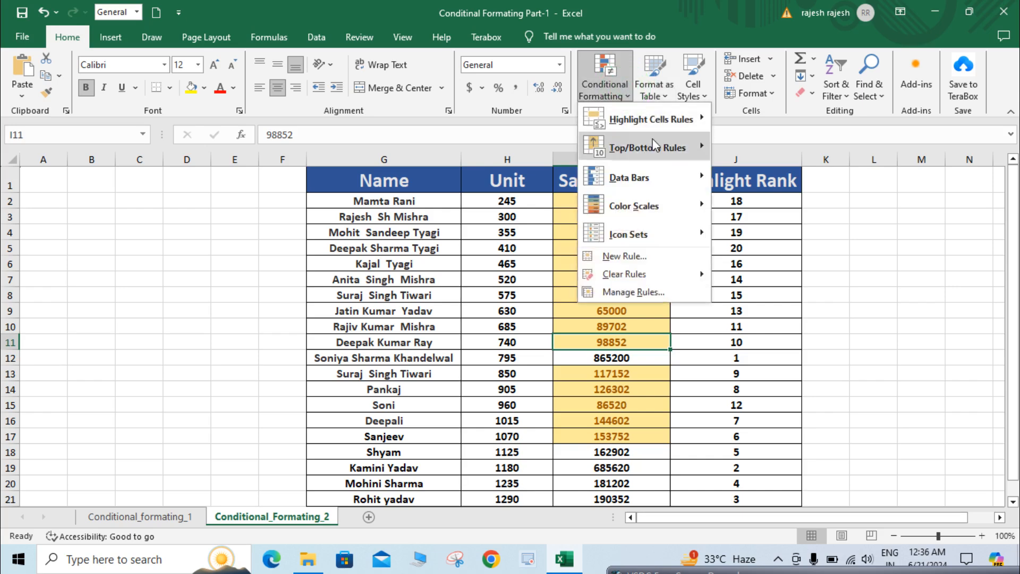